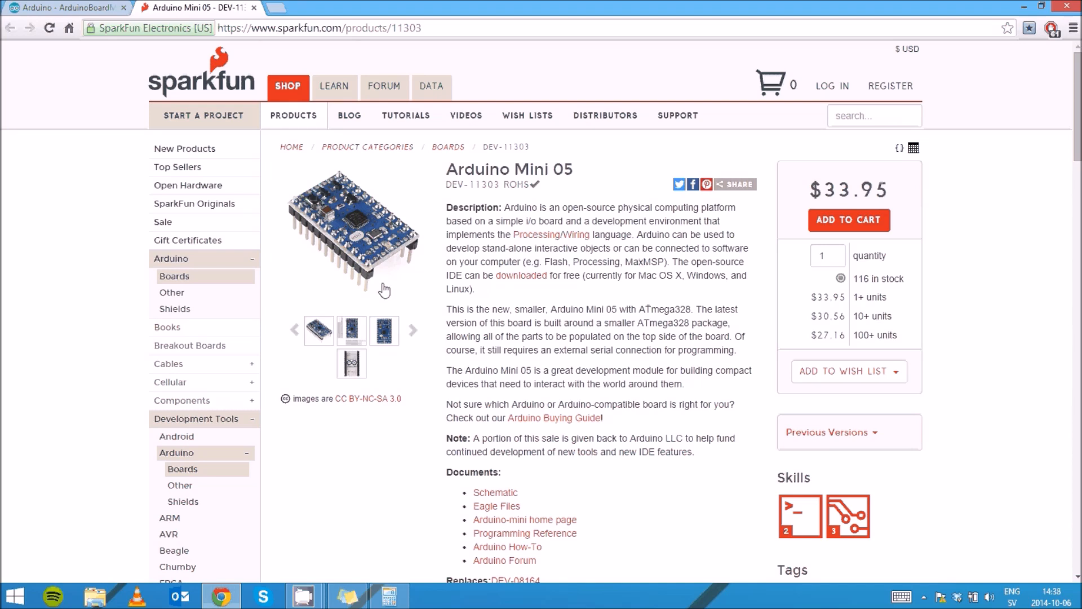
Enlarge the Arduino Mini 05 top-view photo showing its inch and centimetre rulers
{"action": "left_click", "coordinate": [347, 333]}
{"action": "left_click", "coordinate": [371, 197]}
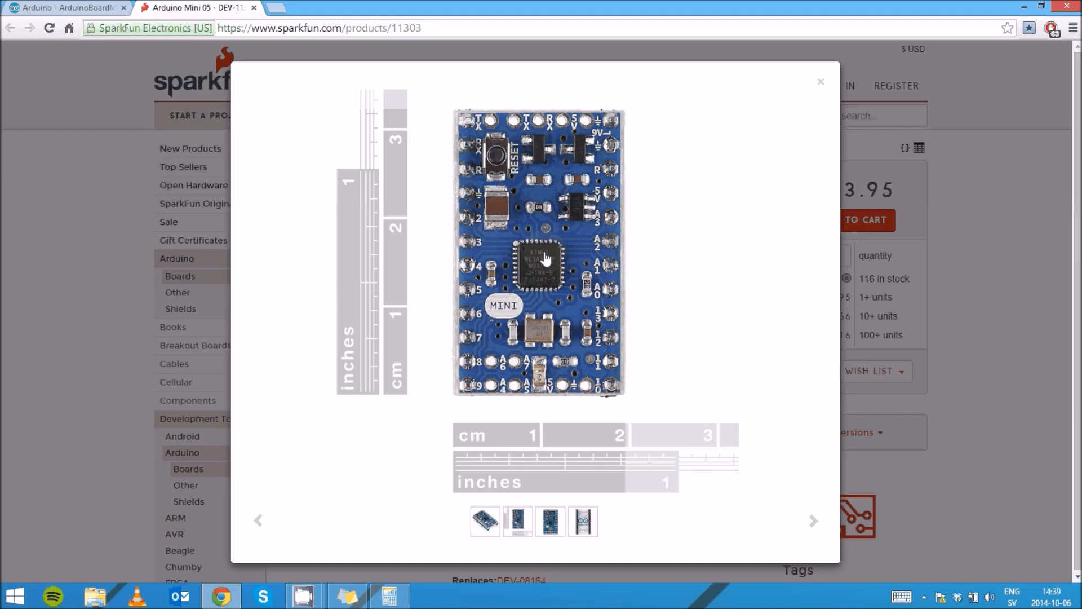
{"action": "key", "text": "super"}
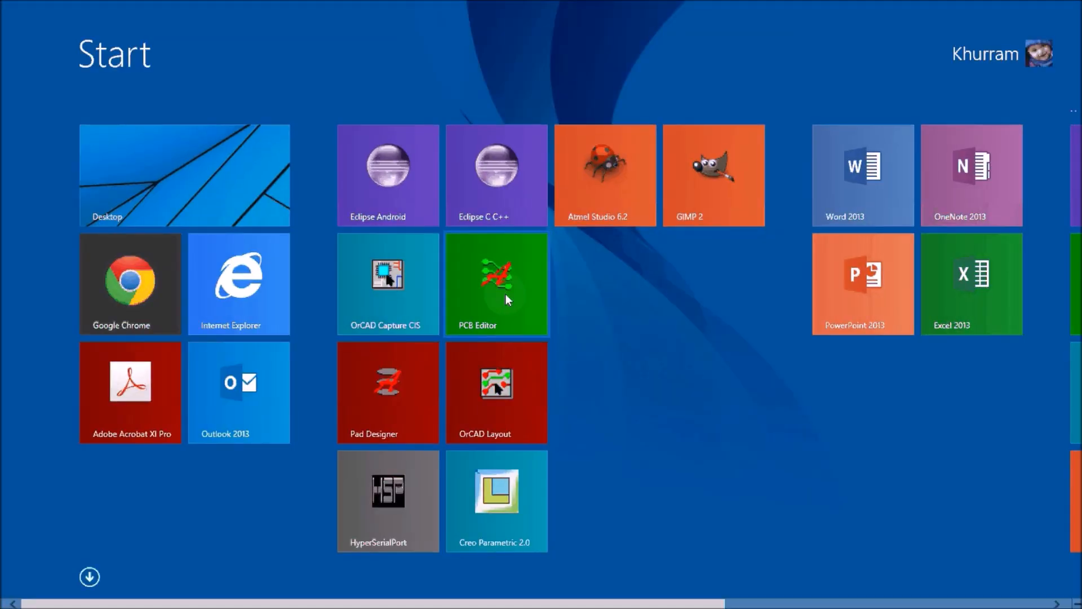
Launch PCB Editor from the Start screen, opening a new empty unnamed.brd design
{"action": "left_click", "coordinate": [506, 284]}
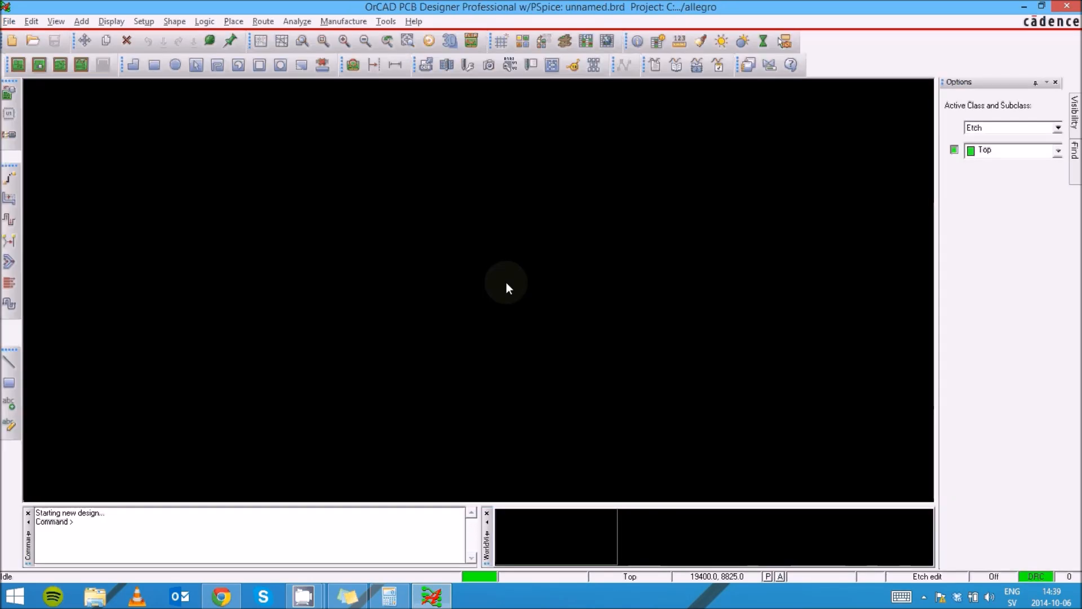
Browse to C:\Orcad Video Lecture\PCB Defaults and filter the list to Symbol Drawing (*.dra) files
{"action": "left_click", "coordinate": [32, 43]}
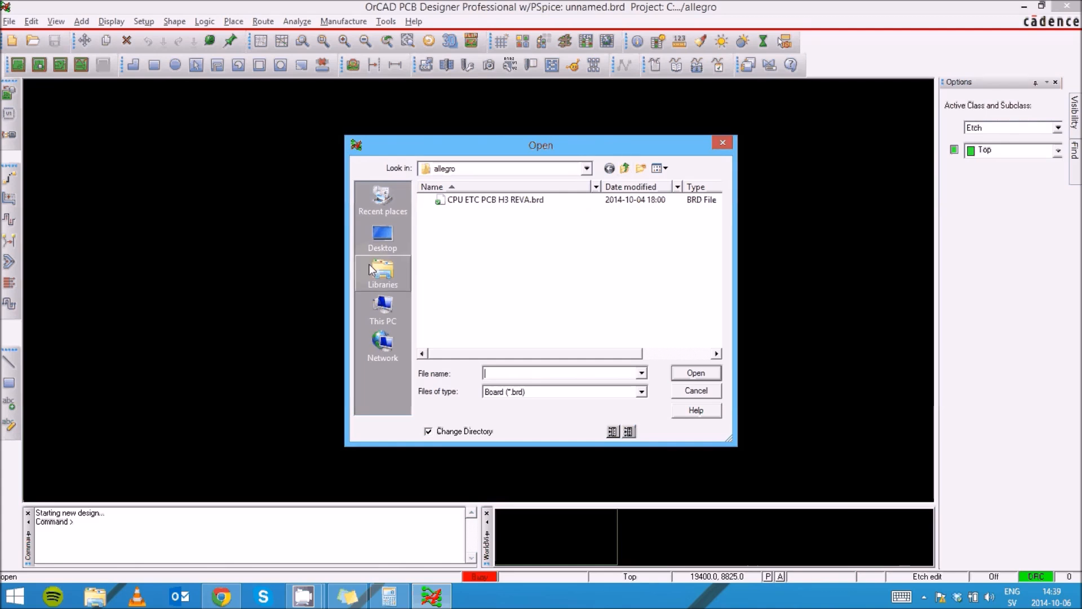
{"action": "left_click", "coordinate": [385, 237]}
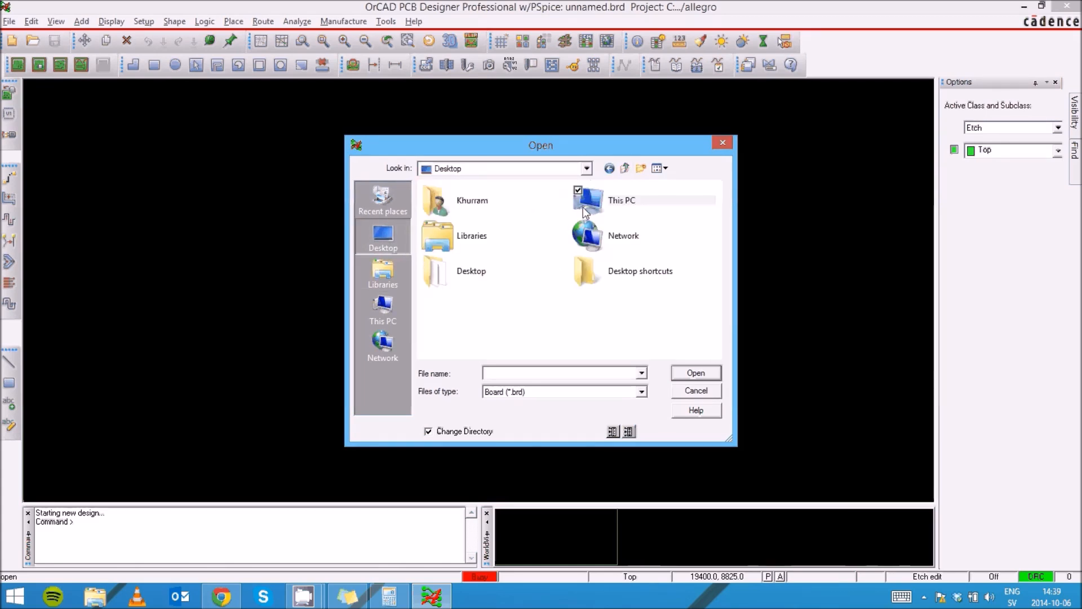
{"action": "double_click", "coordinate": [613, 201]}
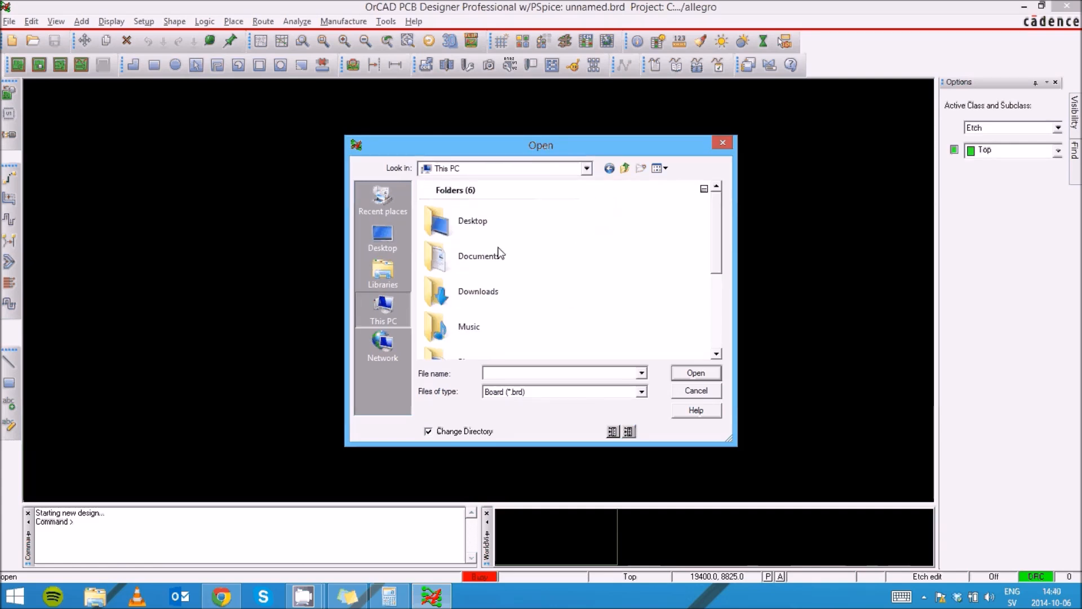
{"action": "left_click_drag", "start_coordinate": [719, 304], "coordinate": [729, 337]}
{"action": "double_click", "coordinate": [455, 333]}
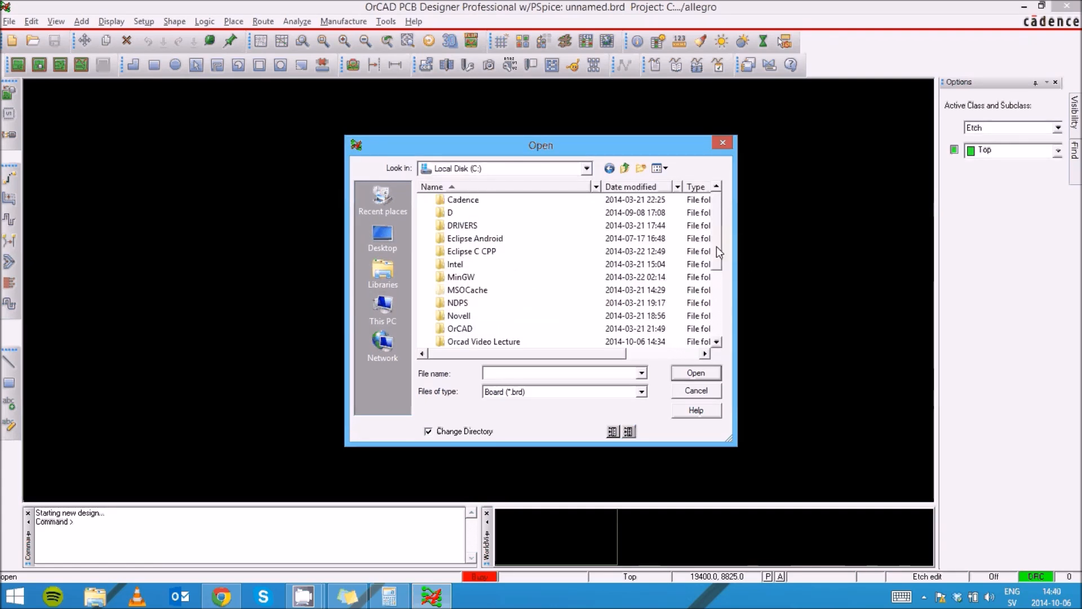
{"action": "left_click_drag", "start_coordinate": [716, 246], "coordinate": [724, 289]}
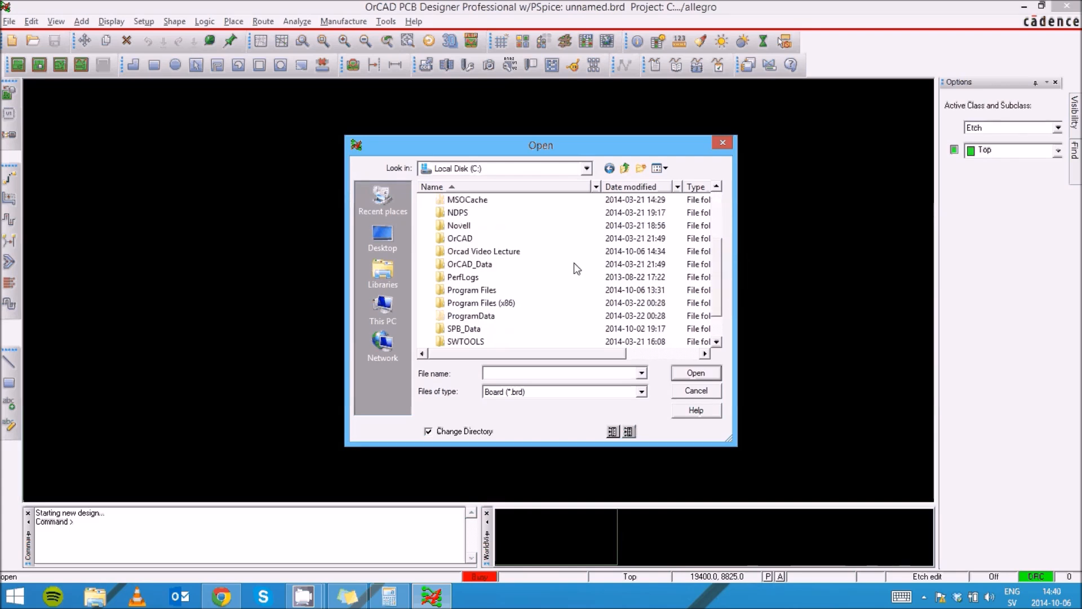
{"action": "double_click", "coordinate": [477, 255]}
{"action": "double_click", "coordinate": [457, 201]}
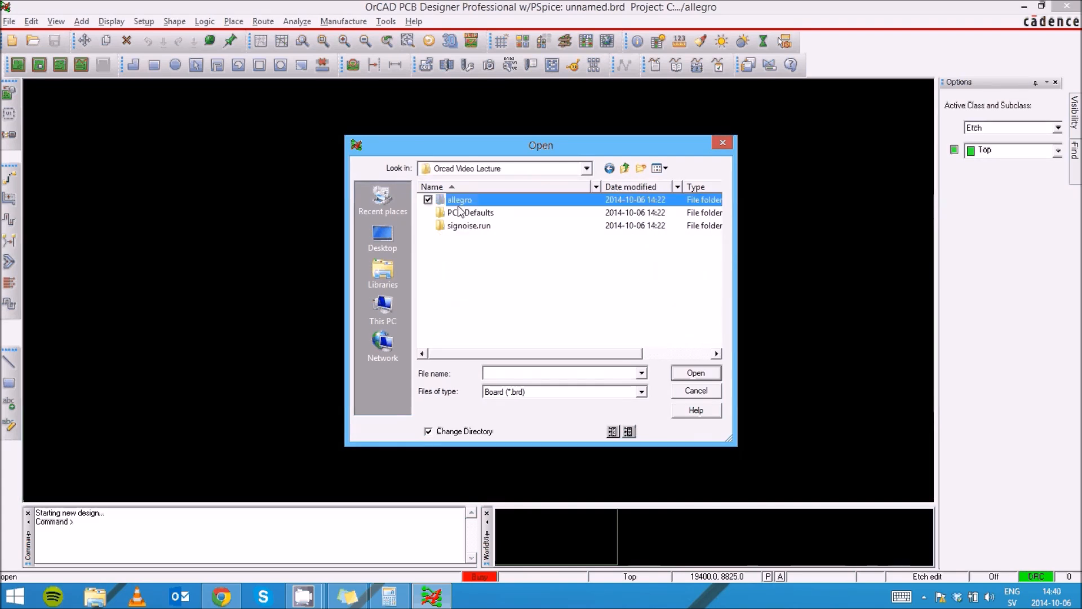
{"action": "left_click", "coordinate": [625, 168]}
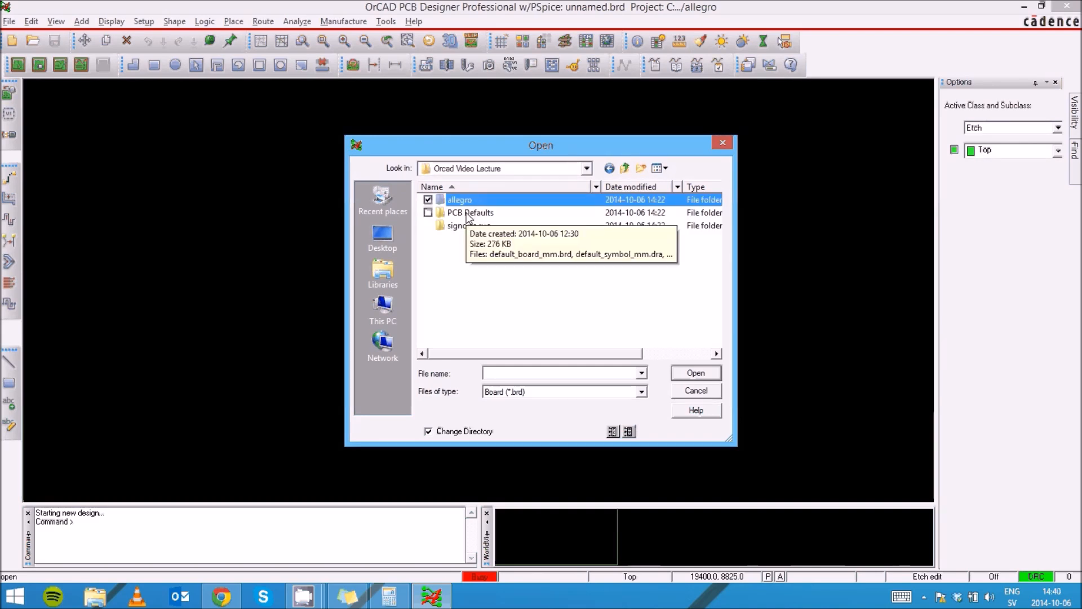
{"action": "double_click", "coordinate": [487, 214]}
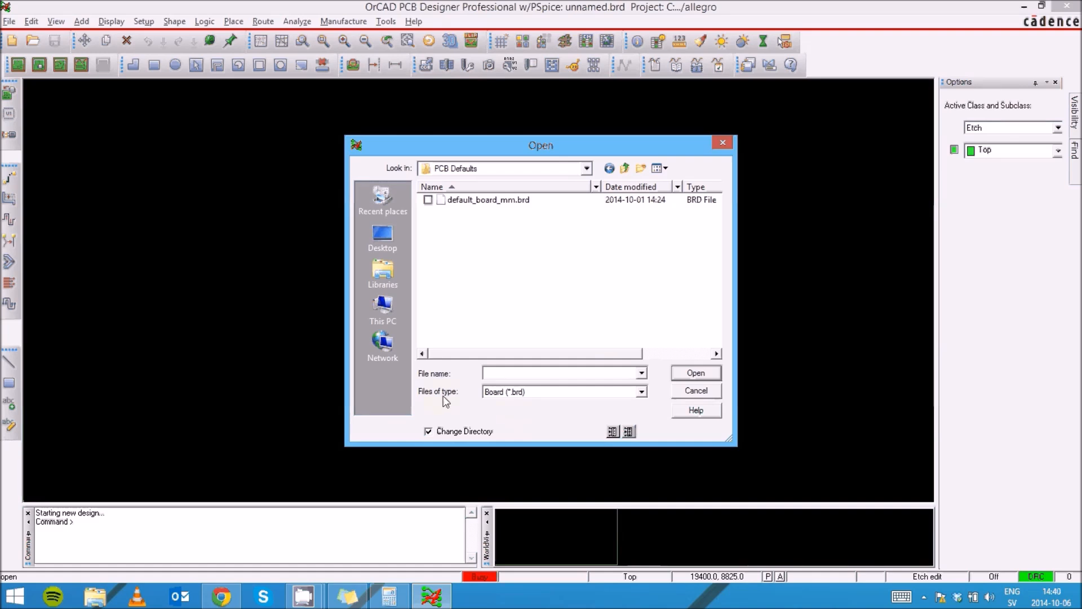
{"action": "left_click", "coordinate": [610, 391]}
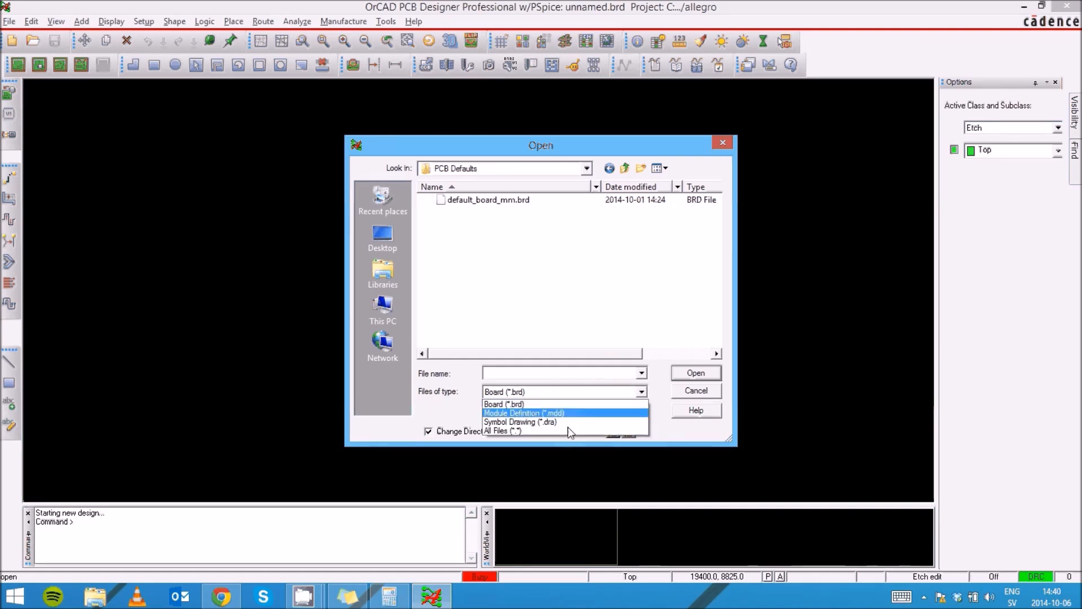
{"action": "left_click", "coordinate": [540, 422]}
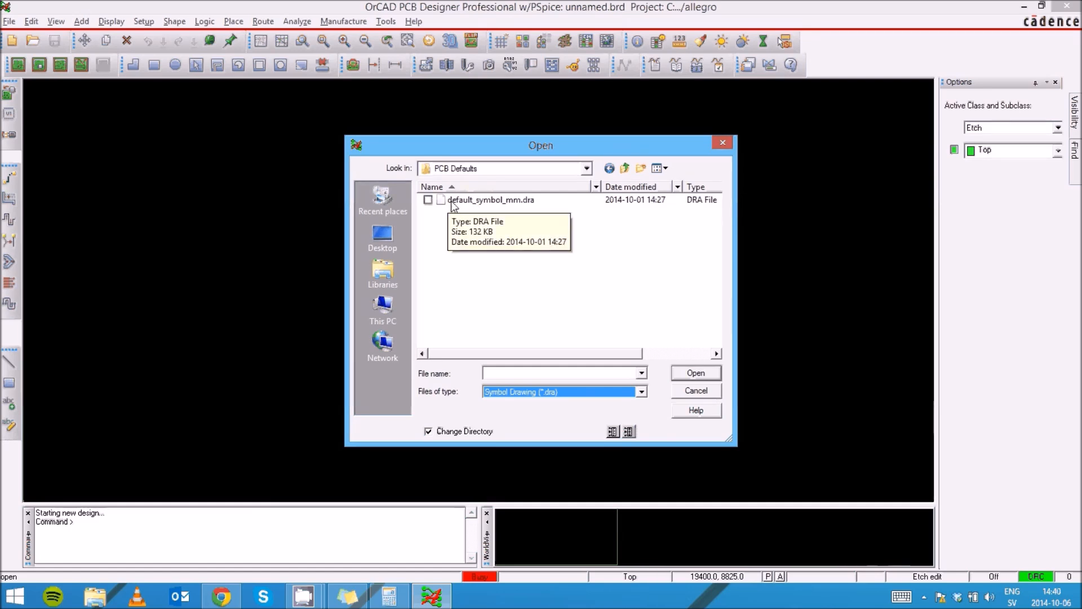
Open default_symbol_mm.dra and zoom in and out around its REF* label
{"action": "double_click", "coordinate": [506, 201]}
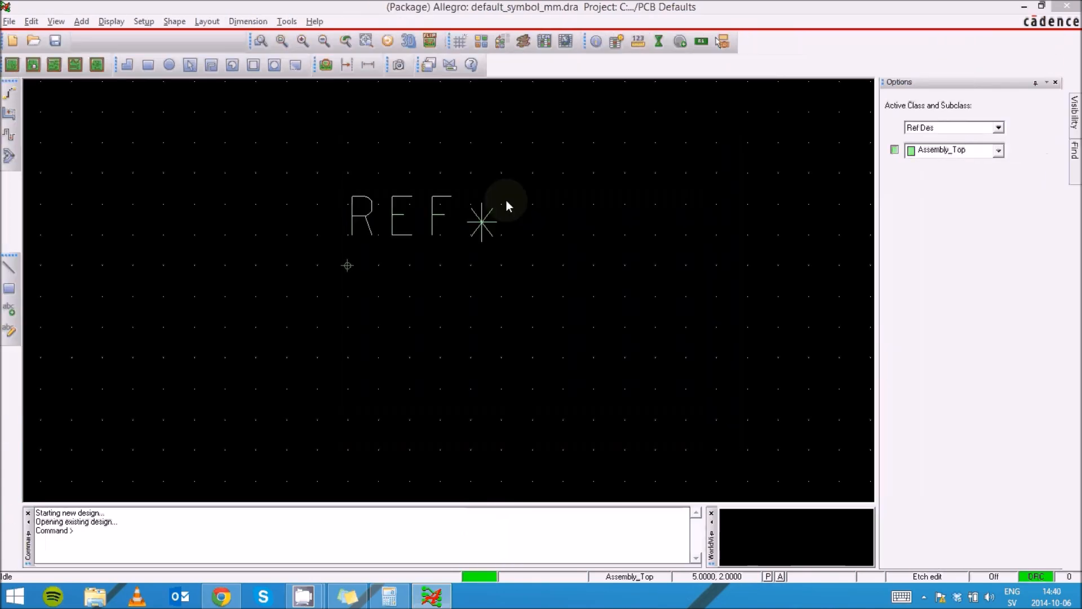
{"action": "scroll", "coordinate": [493, 328], "scroll_direction": "up", "scroll_amount": 2}
{"action": "scroll", "coordinate": [492, 330], "scroll_direction": "down", "scroll_amount": 4}
{"action": "scroll", "coordinate": [387, 329], "scroll_direction": "up", "scroll_amount": 1}
{"action": "scroll", "coordinate": [387, 329], "scroll_direction": "down", "scroll_amount": 1}
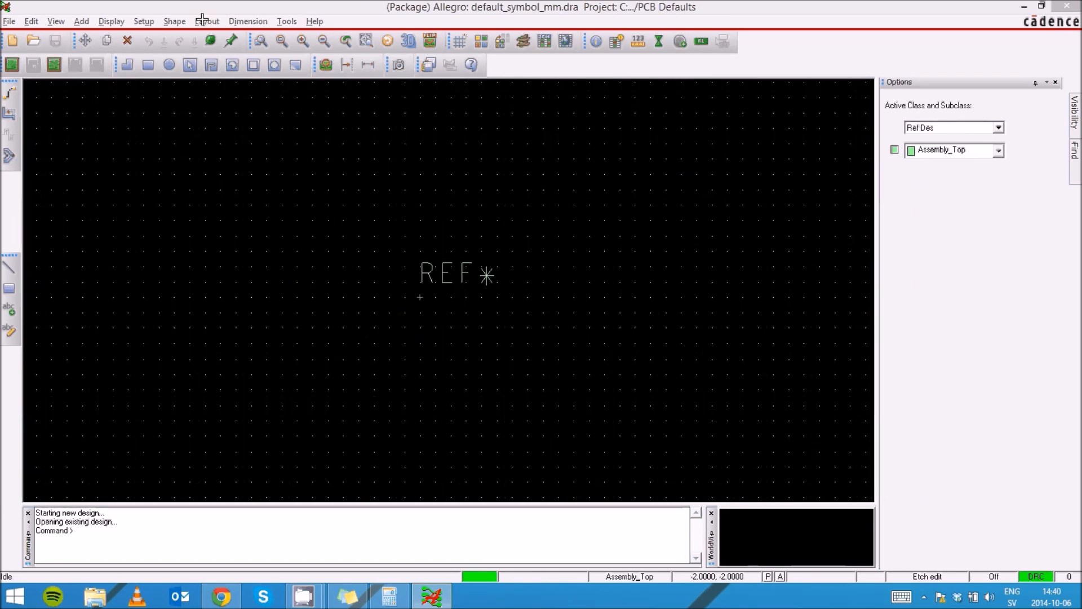
{"action": "left_click", "coordinate": [304, 42]}
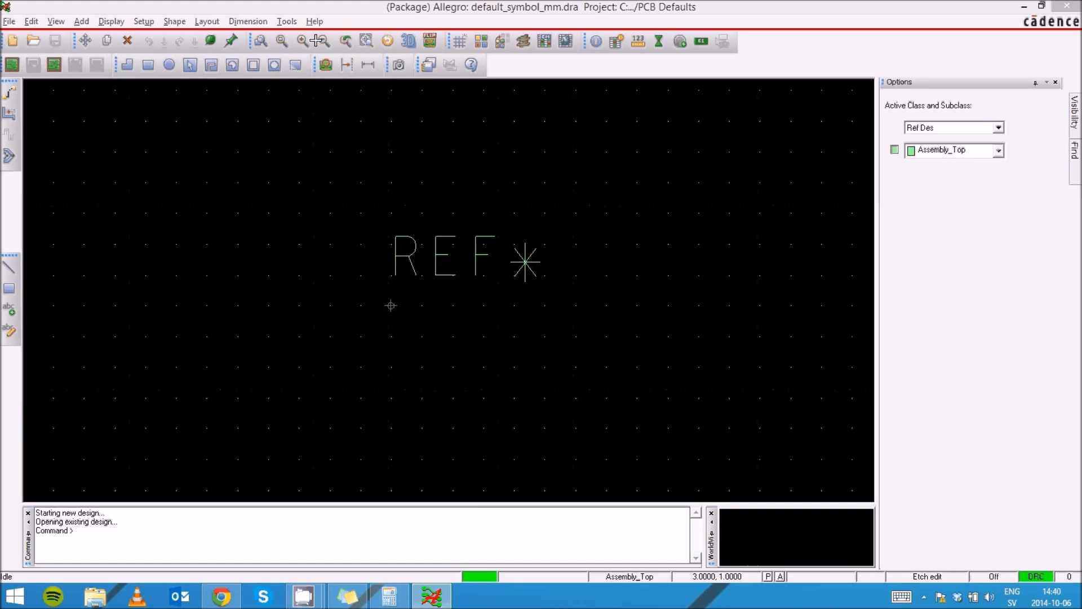
{"action": "left_click", "coordinate": [324, 42]}
{"action": "left_click", "coordinate": [303, 44]}
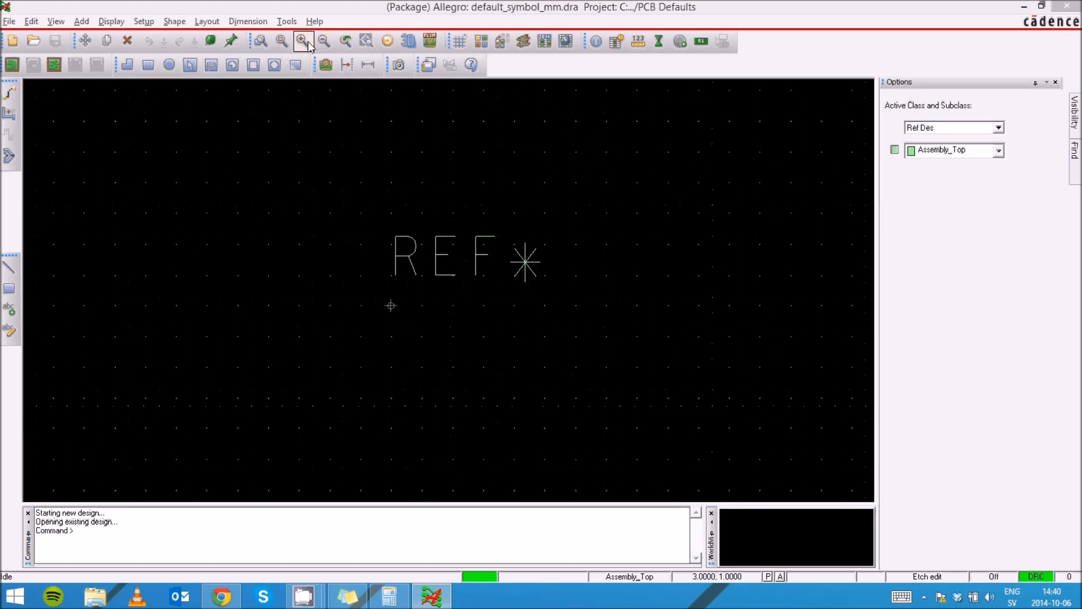
{"action": "left_click", "coordinate": [323, 42]}
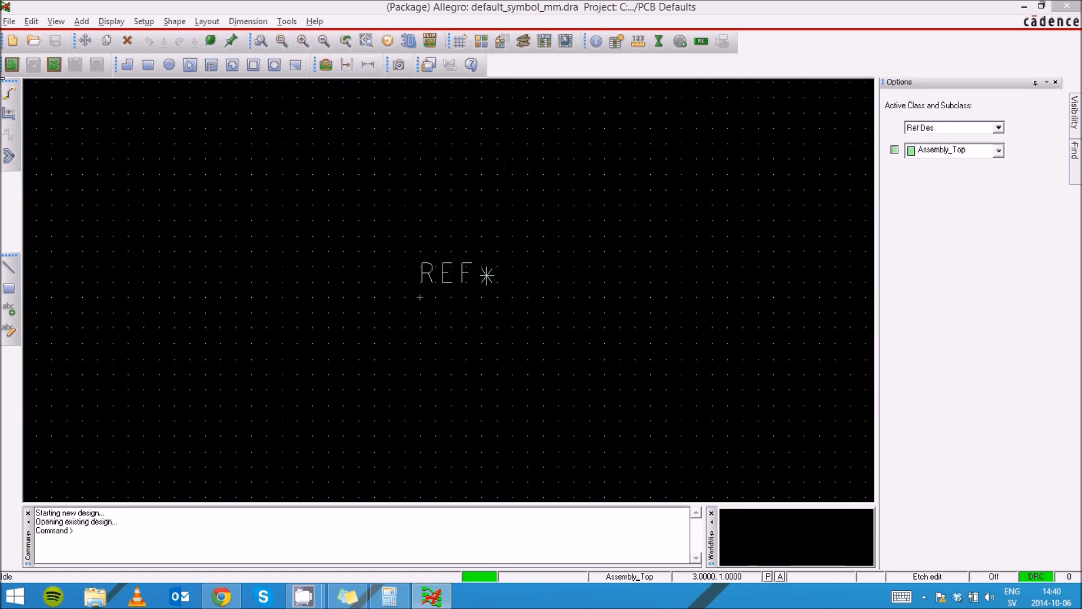
{"action": "left_click", "coordinate": [10, 21]}
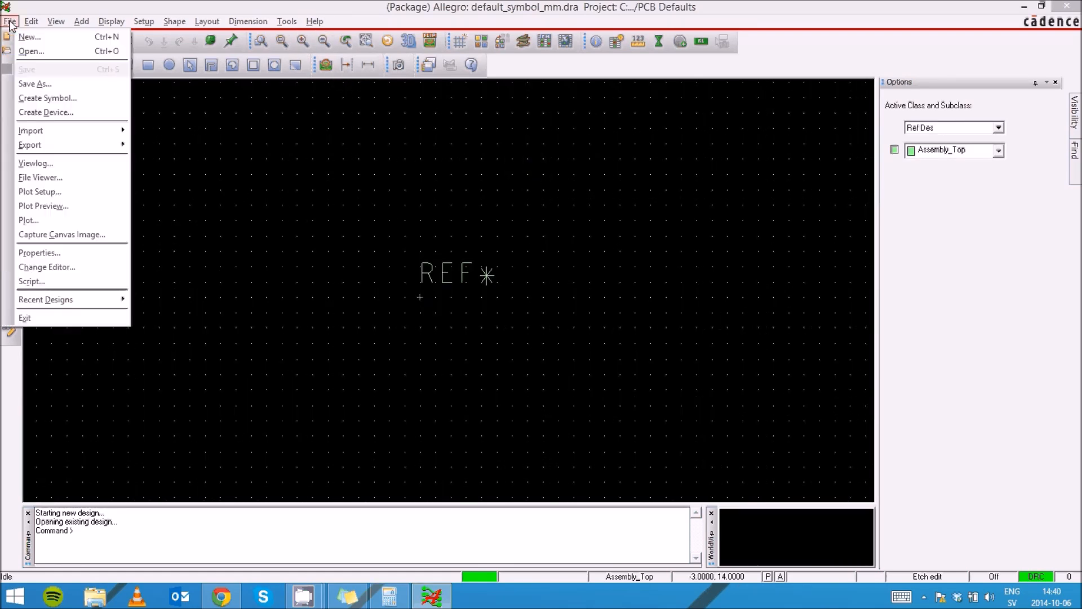
Save the drawing as 'arduino' in the Orcad Video Lecture folder, creating arduino.dra
{"action": "left_click", "coordinate": [35, 84]}
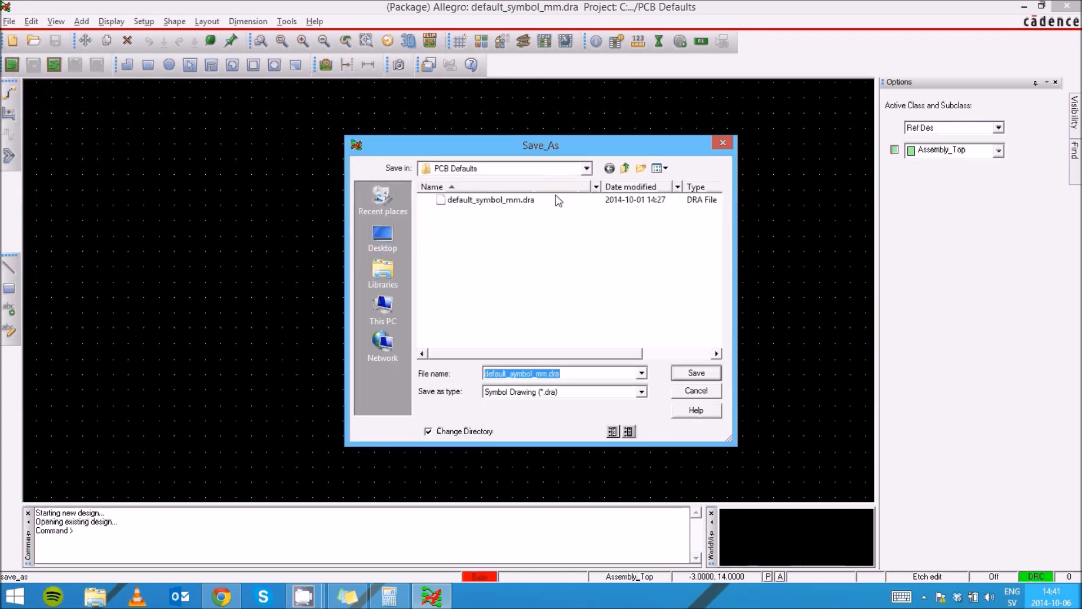
{"action": "left_click", "coordinate": [625, 169]}
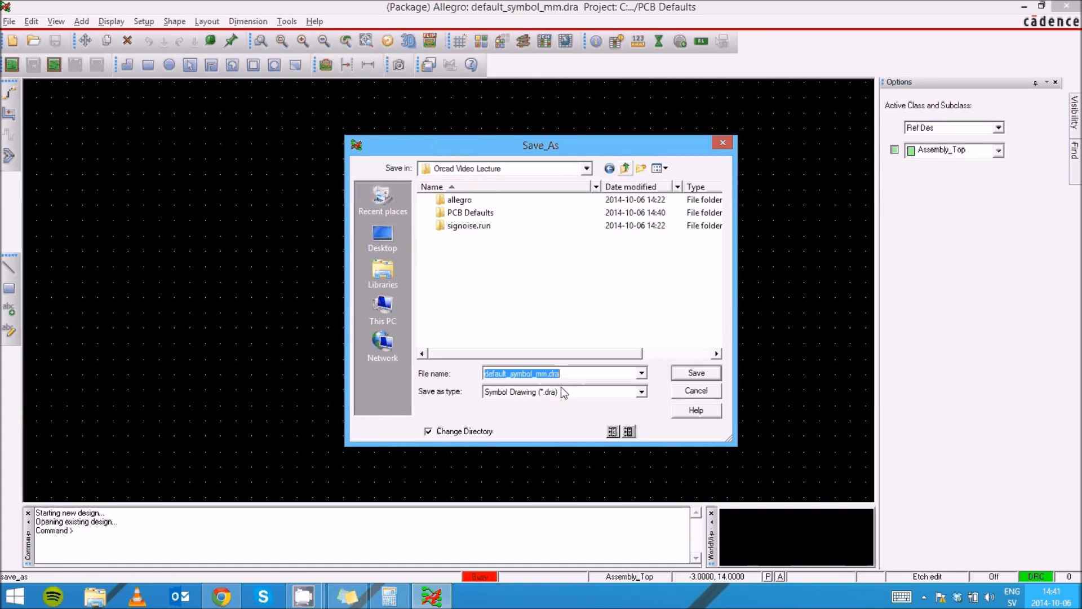
{"action": "type", "text": "ar"}
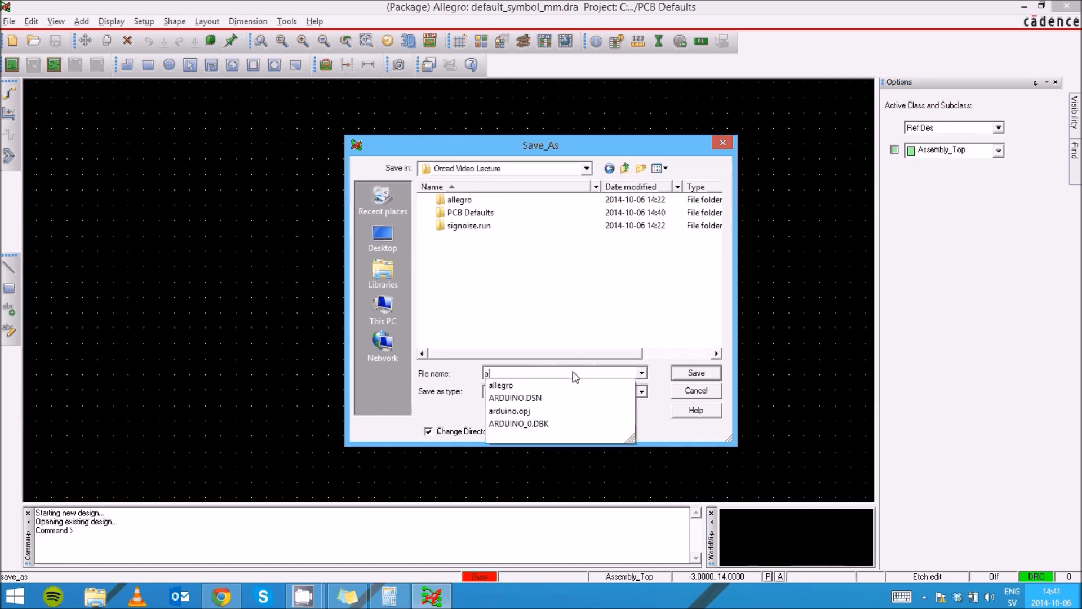
{"action": "type", "text": "duino"}
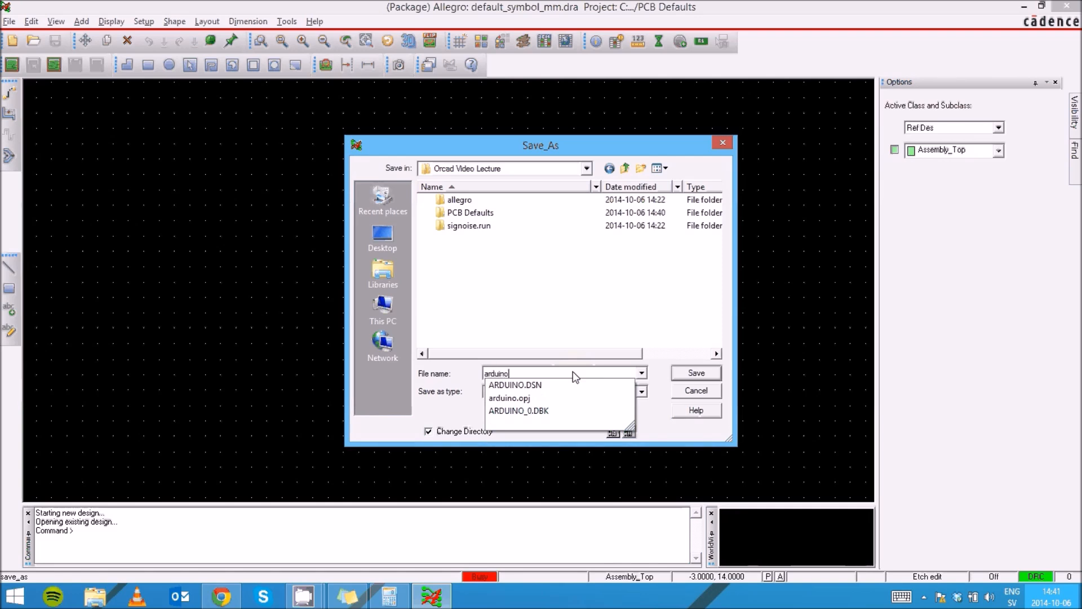
{"action": "left_click", "coordinate": [659, 413]}
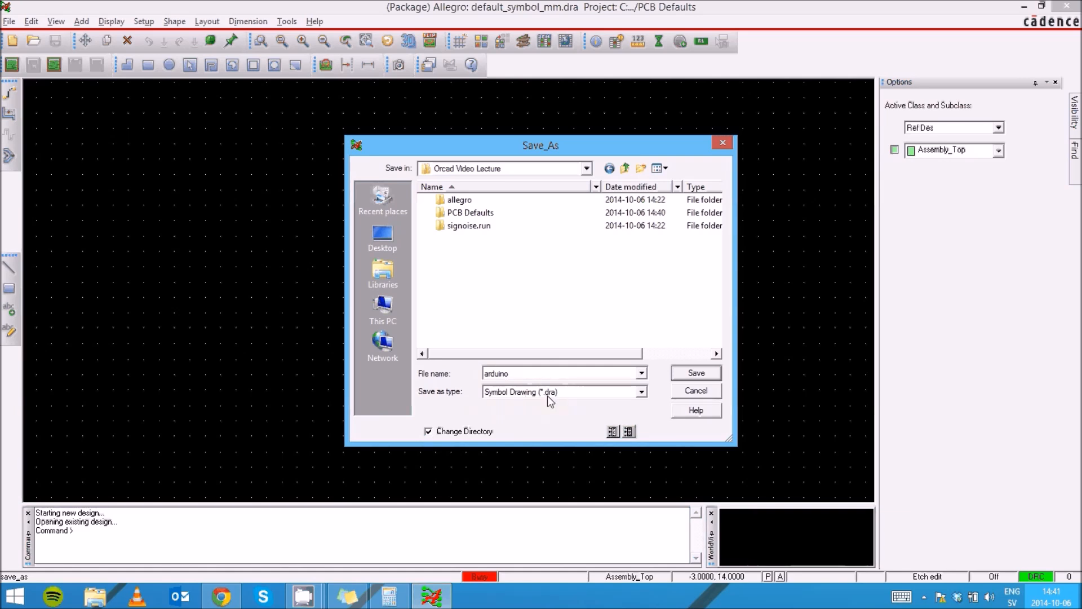
{"action": "left_click", "coordinate": [707, 371]}
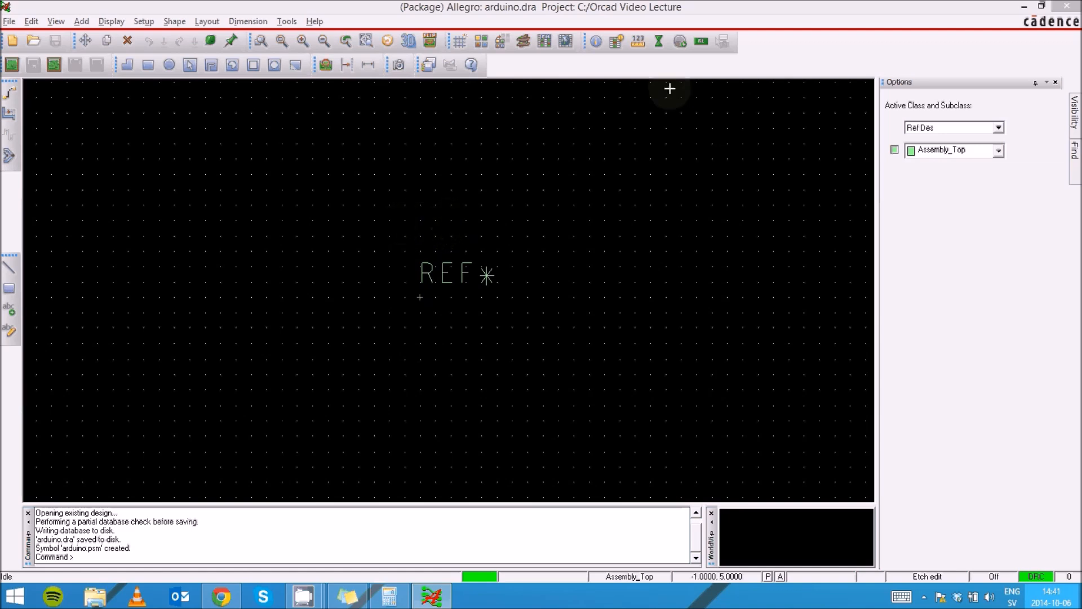
{"action": "left_click", "coordinate": [681, 41]}
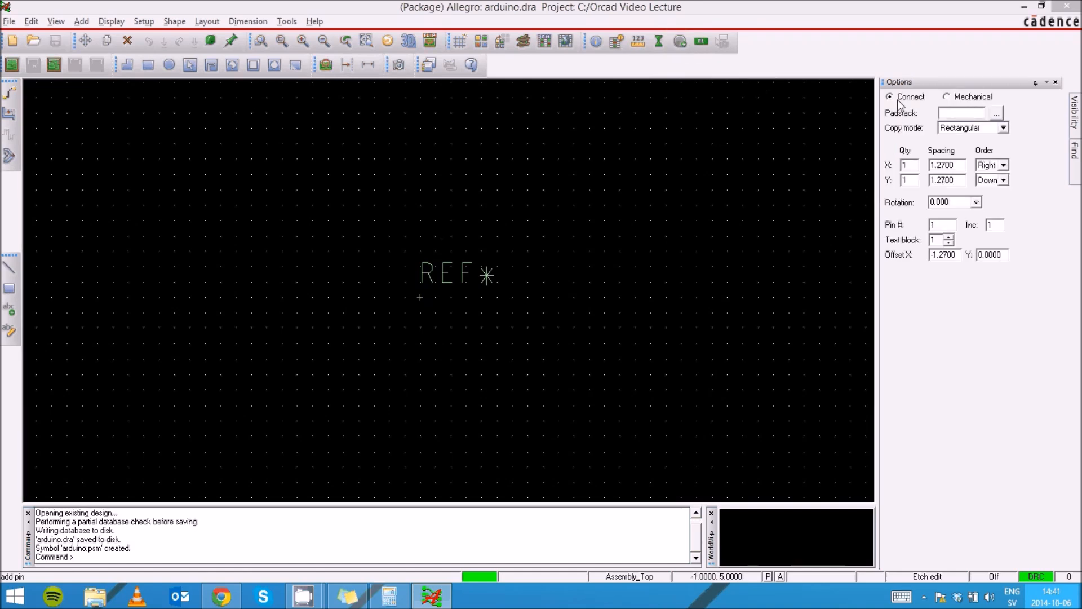
{"action": "left_click", "coordinate": [996, 114]}
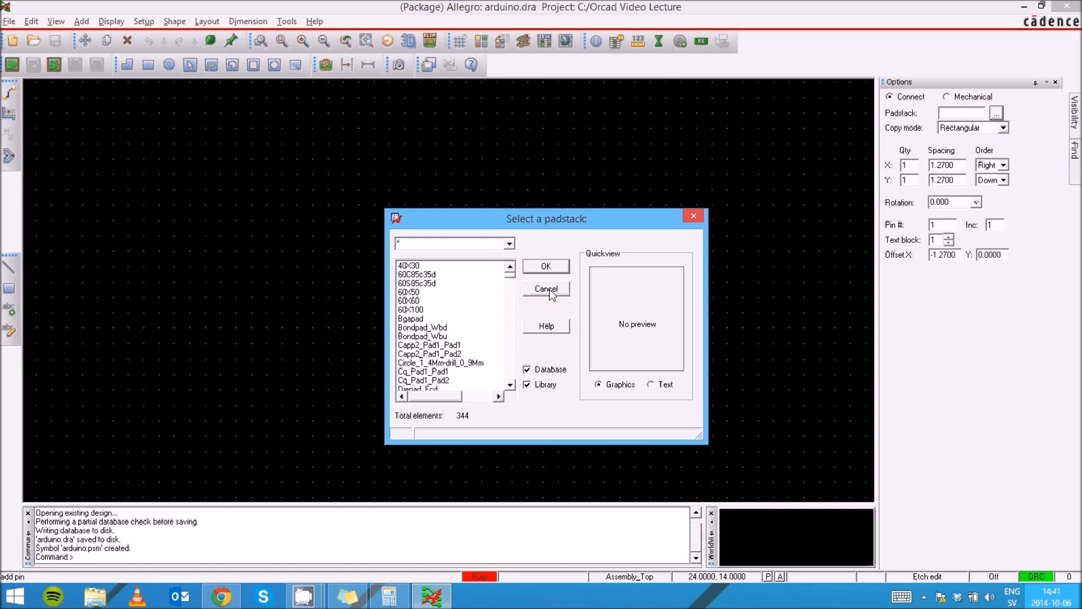
{"action": "left_click", "coordinate": [546, 290]}
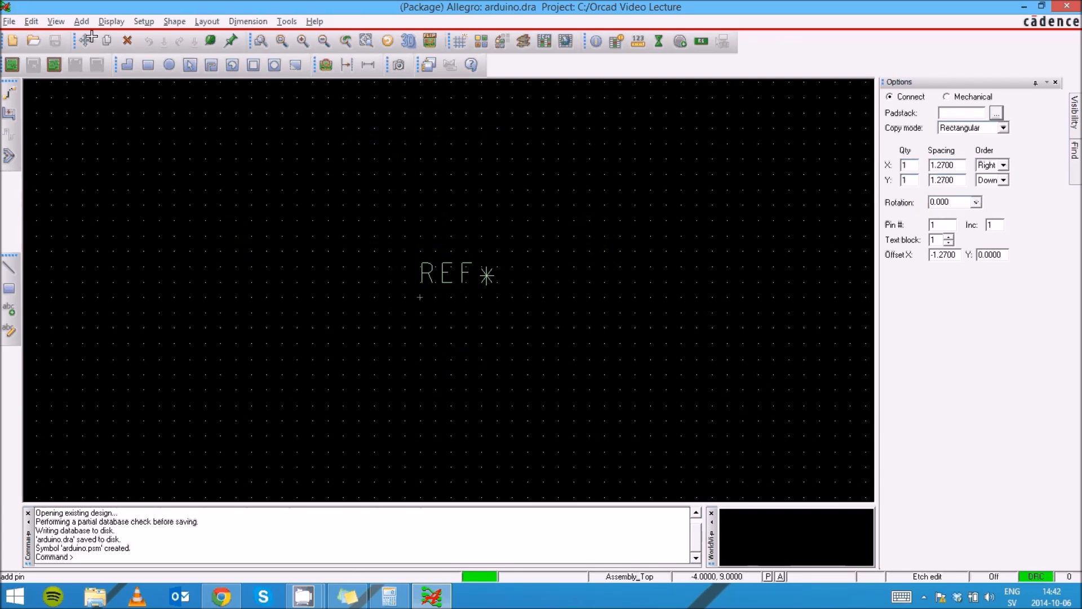
Open User Preferences and show the Paths > Library settings
{"action": "left_click", "coordinate": [133, 22]}
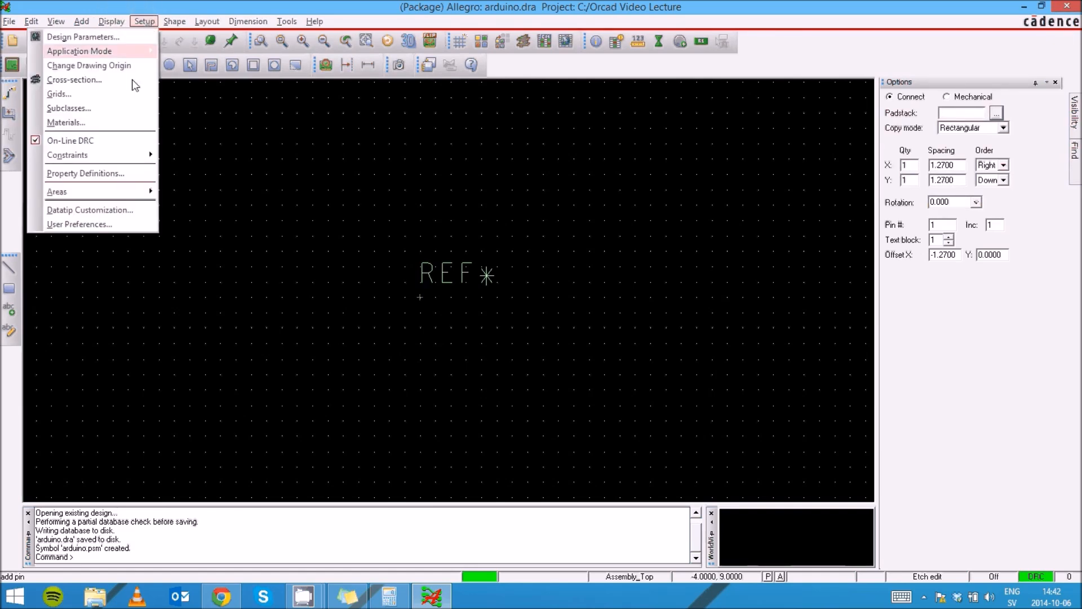
{"action": "left_click", "coordinate": [125, 225]}
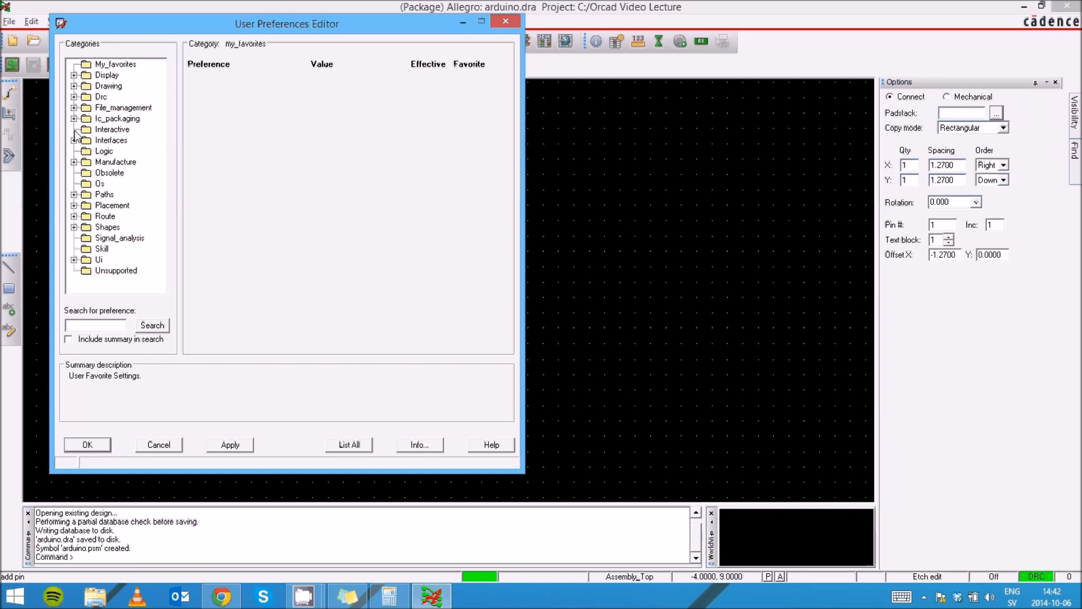
{"action": "left_click", "coordinate": [74, 141]}
{"action": "left_click", "coordinate": [73, 141]}
{"action": "left_click", "coordinate": [74, 195]}
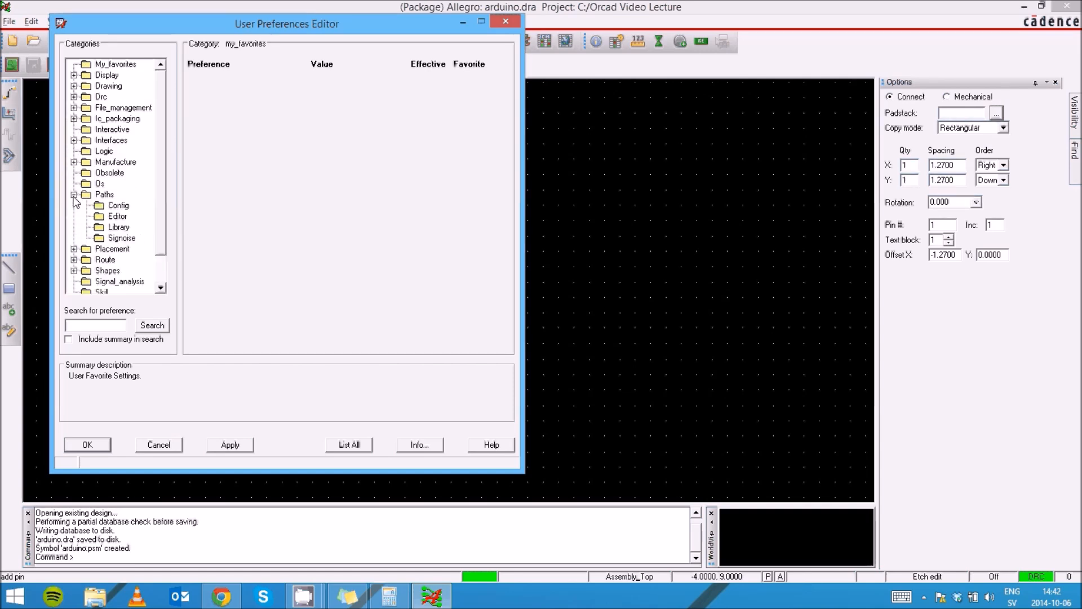
{"action": "left_click", "coordinate": [104, 196]}
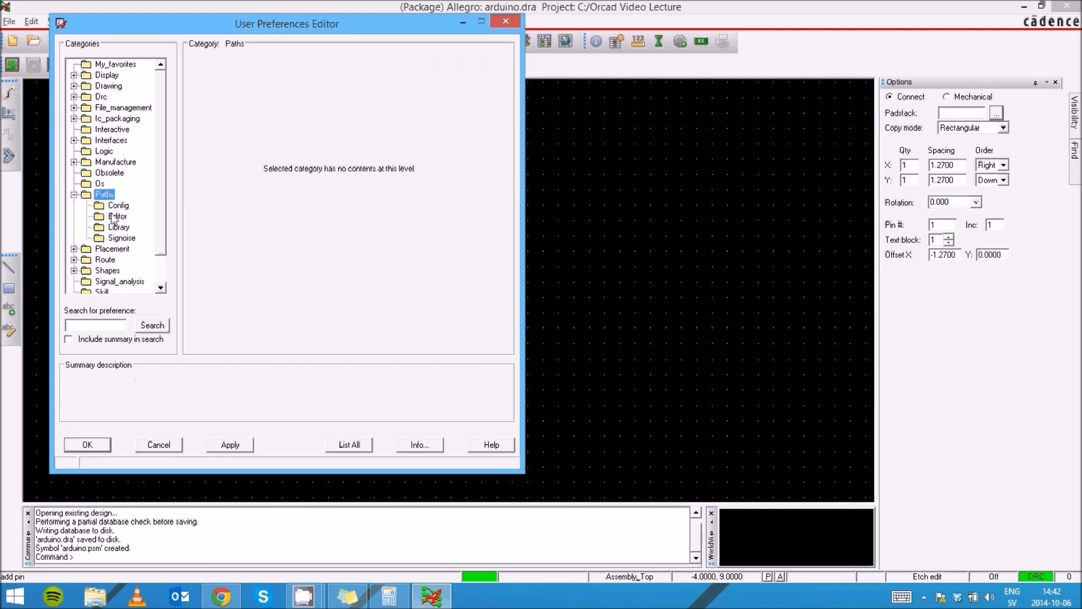
{"action": "left_click", "coordinate": [116, 217]}
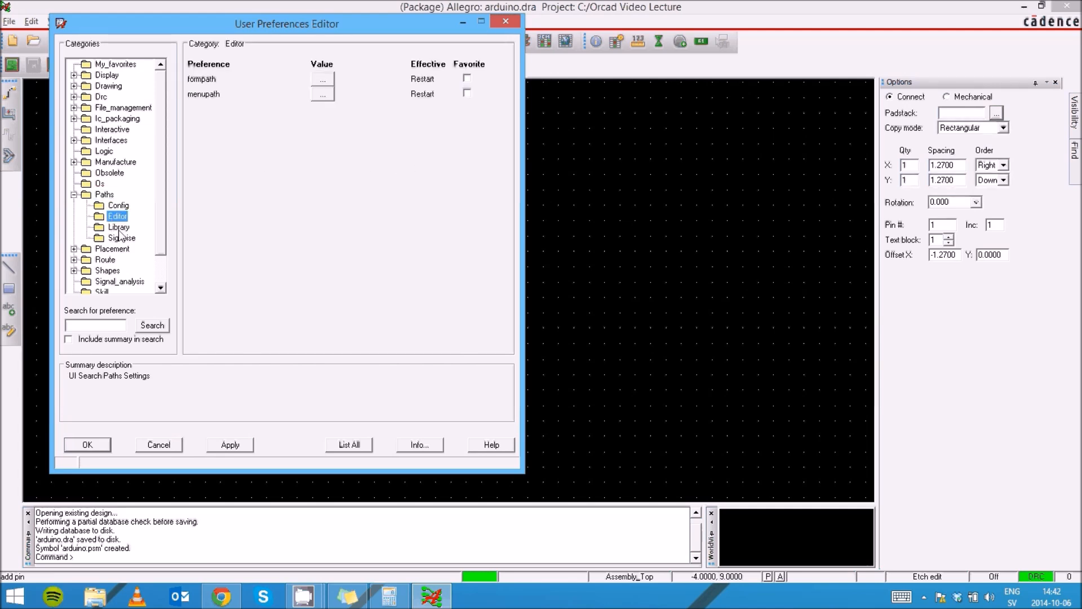
{"action": "left_click", "coordinate": [119, 227]}
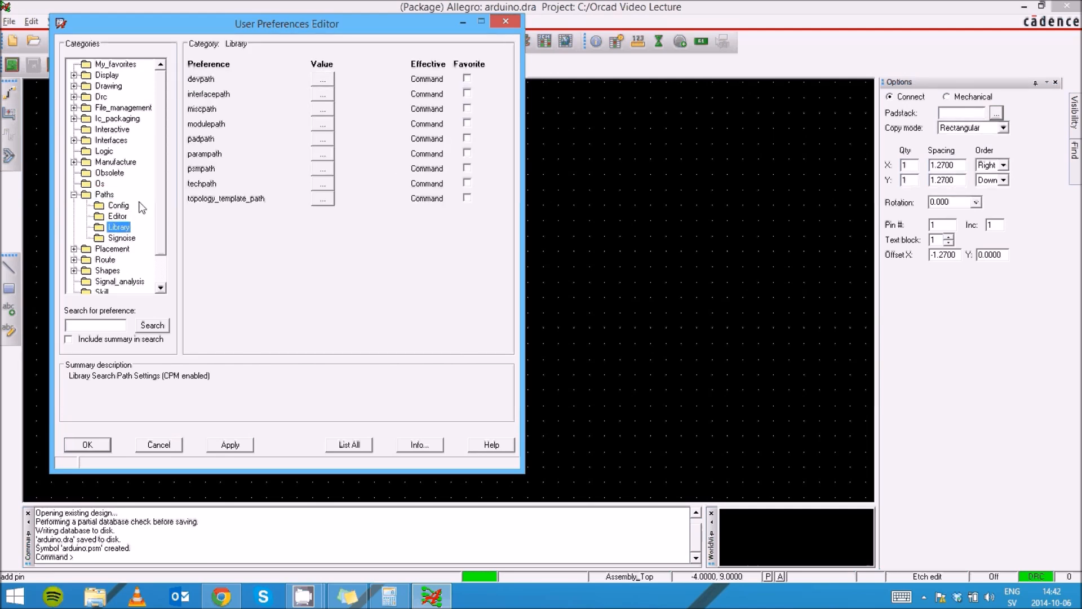
Replace the desktop class folder in padpath with C:\Orcad Video Lecture\
{"action": "mouse_move", "coordinate": [218, 140]}
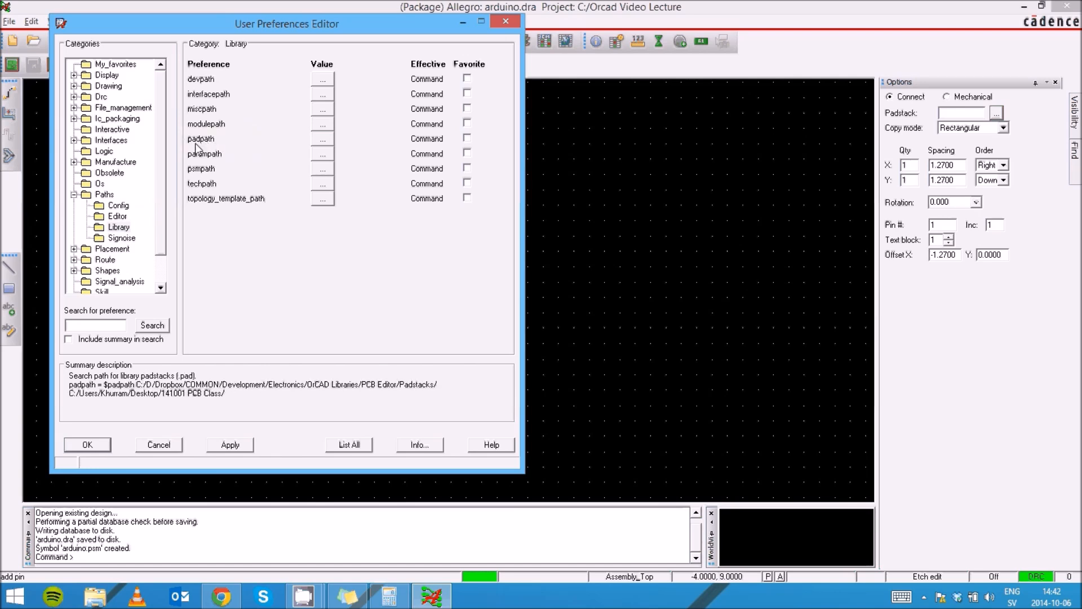
{"action": "left_click", "coordinate": [322, 138]}
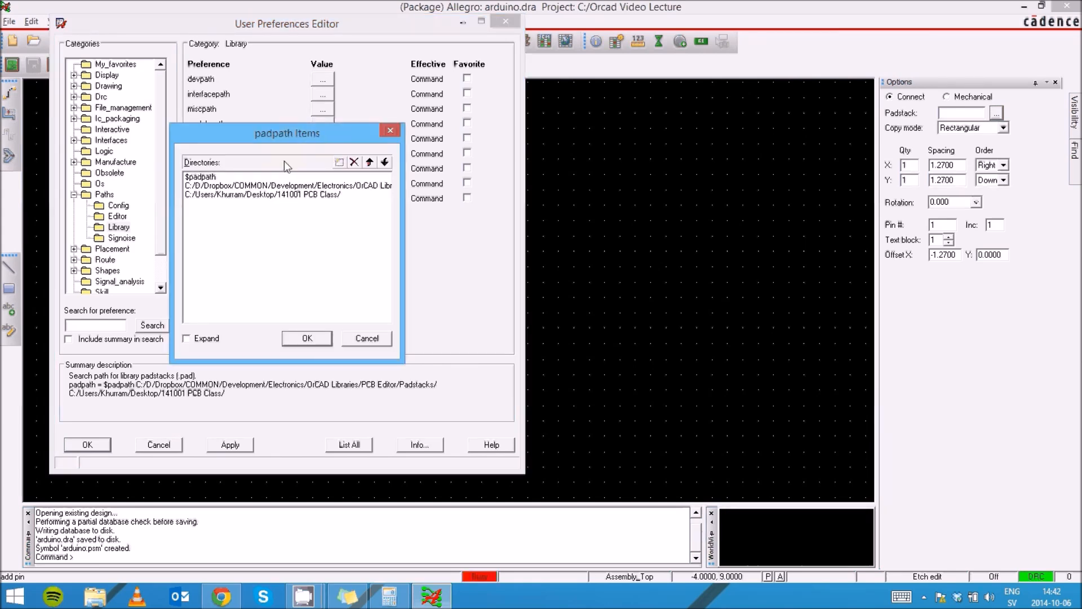
{"action": "left_click", "coordinate": [287, 194]}
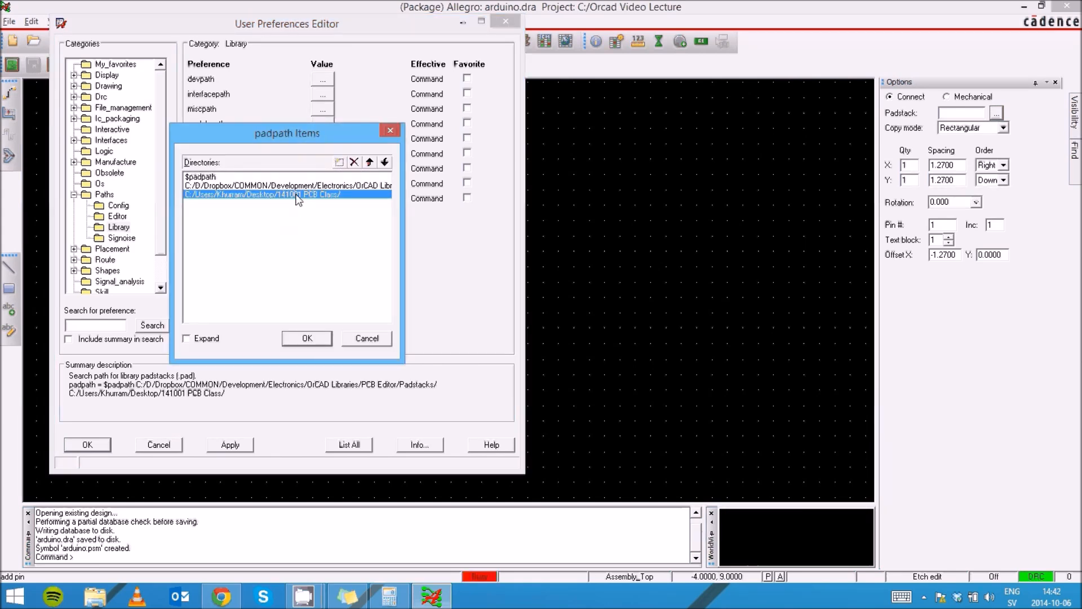
{"action": "left_click", "coordinate": [354, 162]}
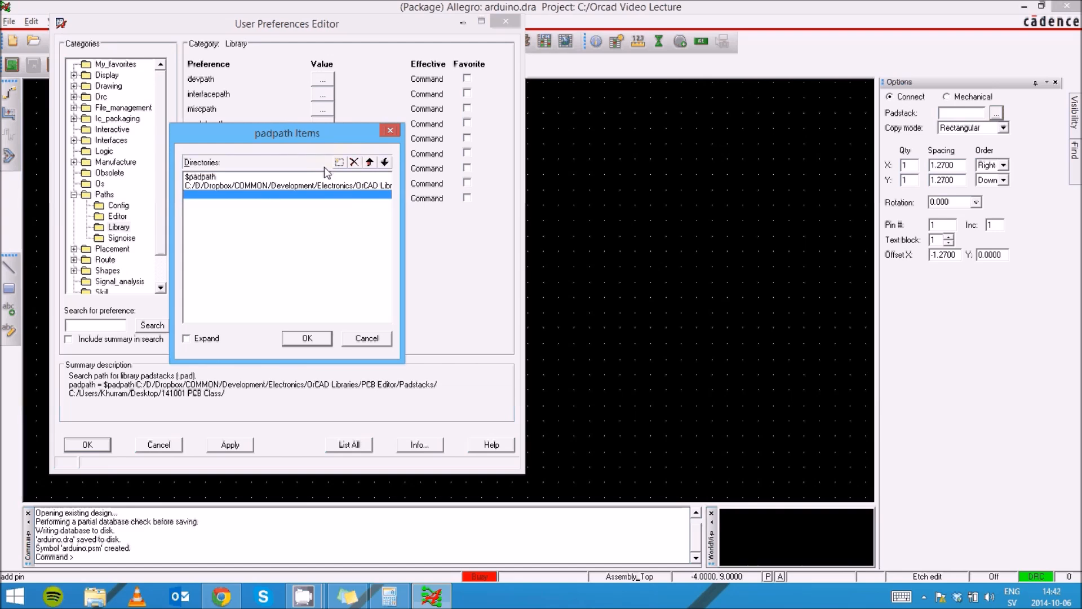
{"action": "left_click", "coordinate": [338, 164]}
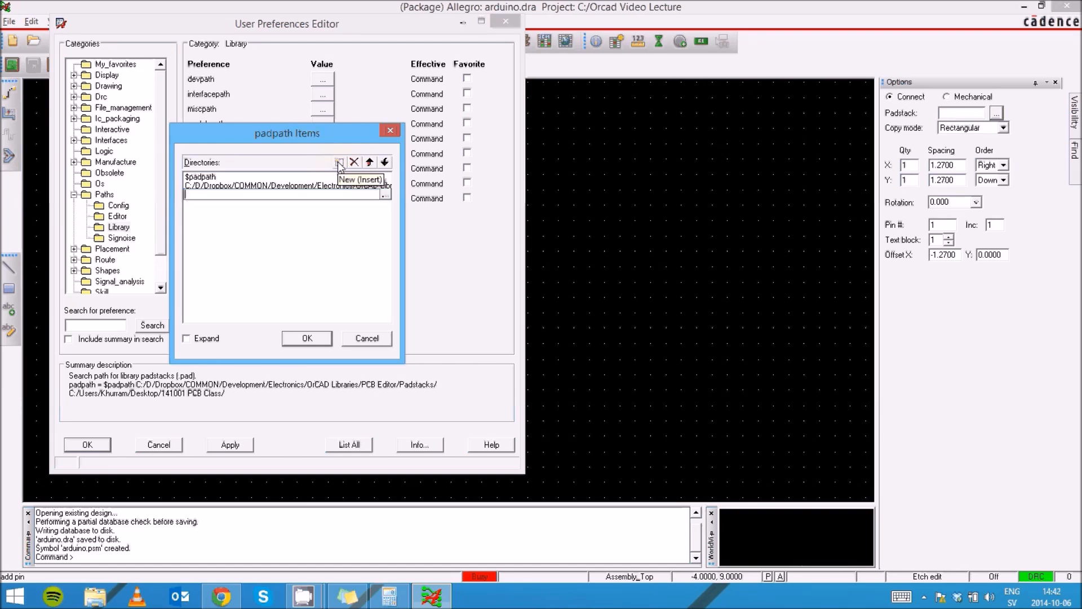
{"action": "left_click", "coordinate": [385, 194]}
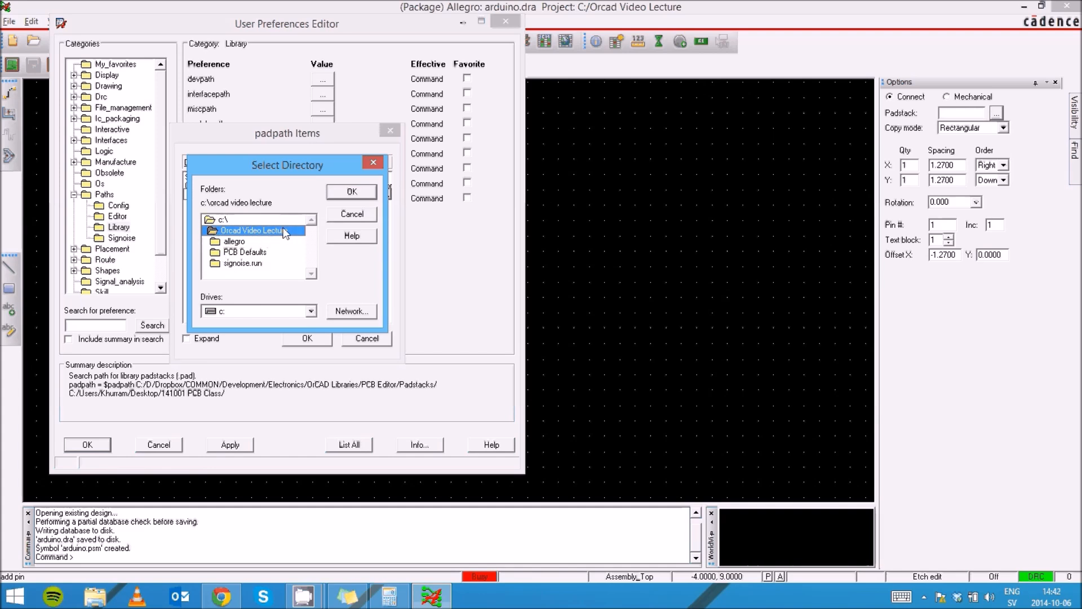
{"action": "left_click", "coordinate": [350, 193]}
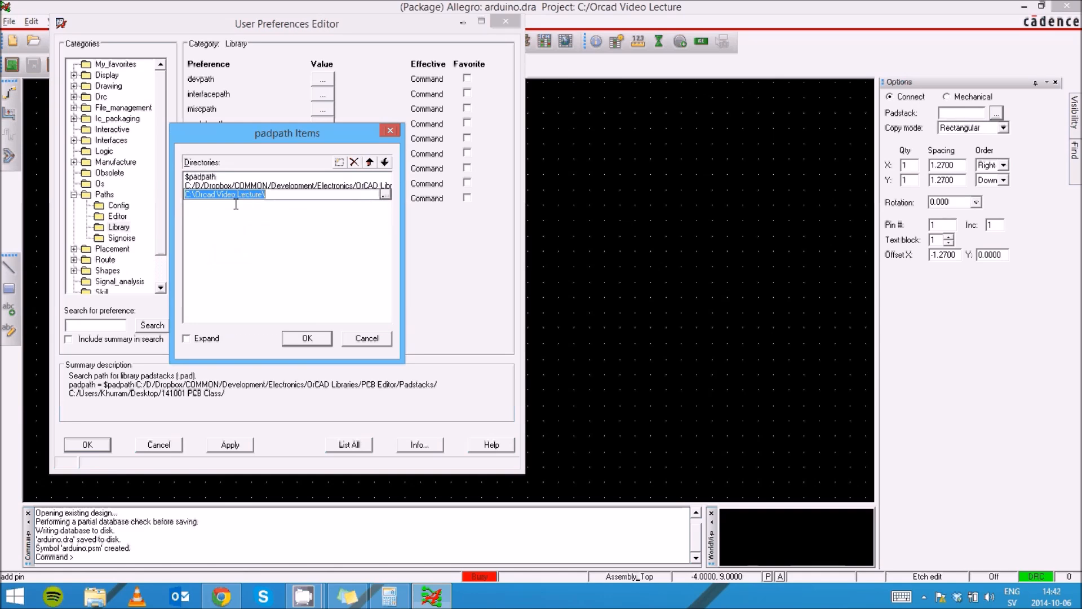
{"action": "left_click", "coordinate": [307, 337]}
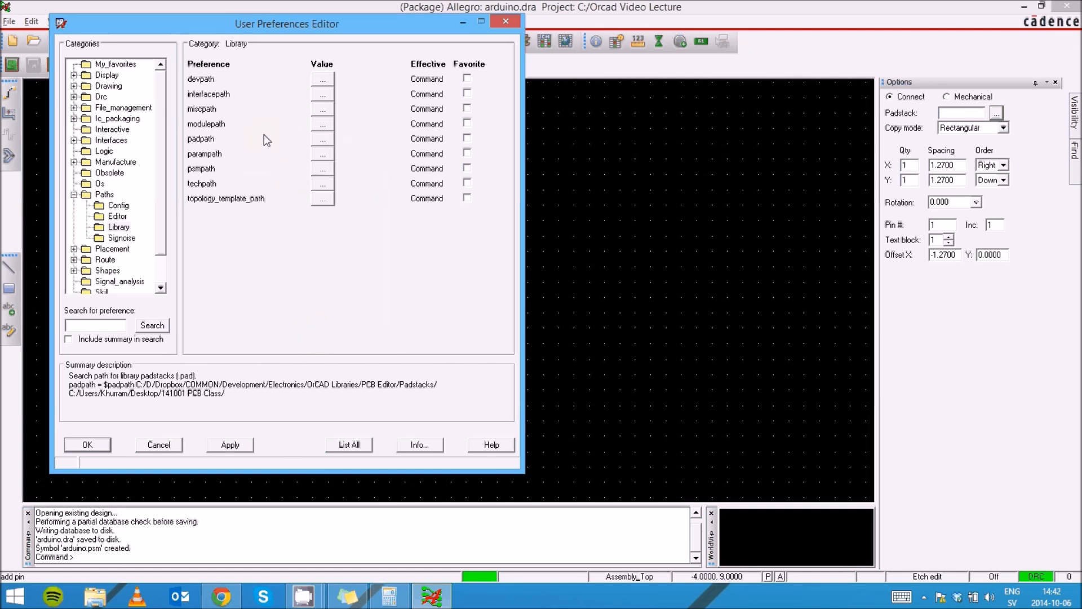
Check what the parampath, topology_template_path and psmpath settings cover
{"action": "left_click", "coordinate": [204, 154]}
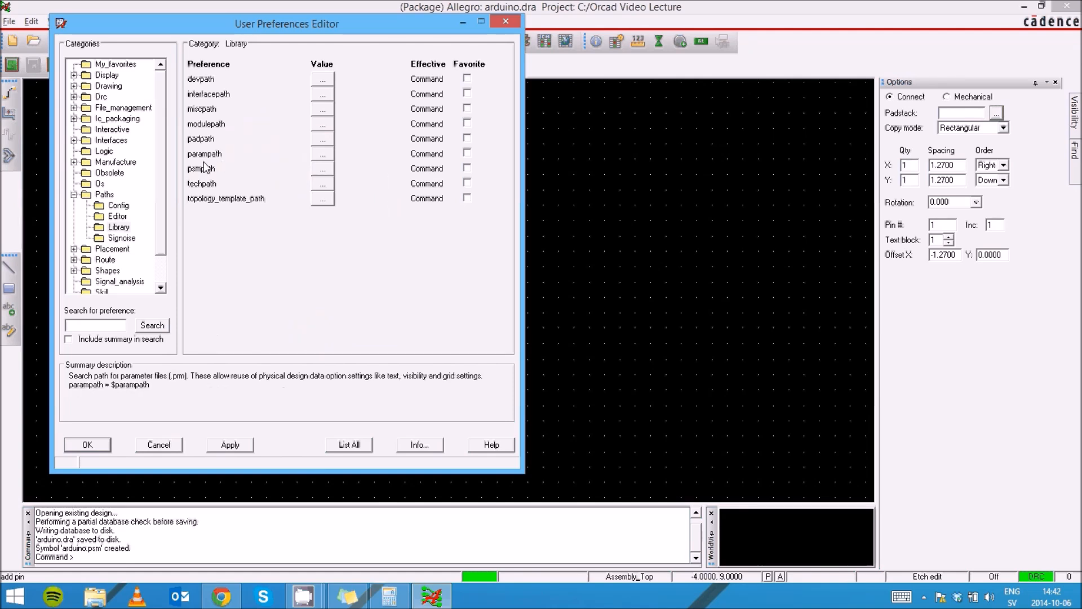
{"action": "left_click", "coordinate": [247, 195]}
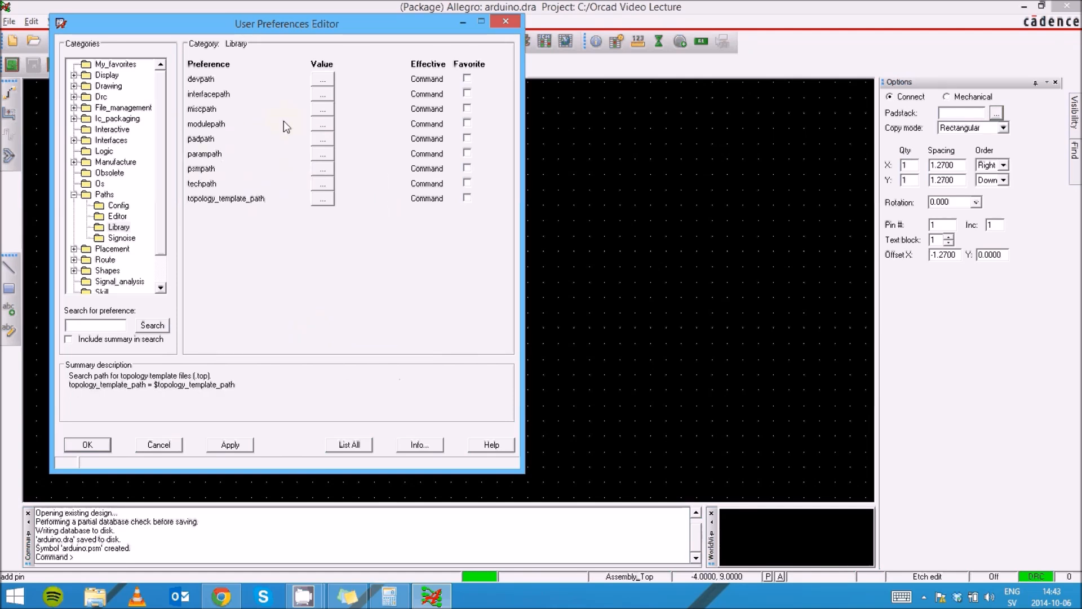
{"action": "left_click", "coordinate": [323, 171]}
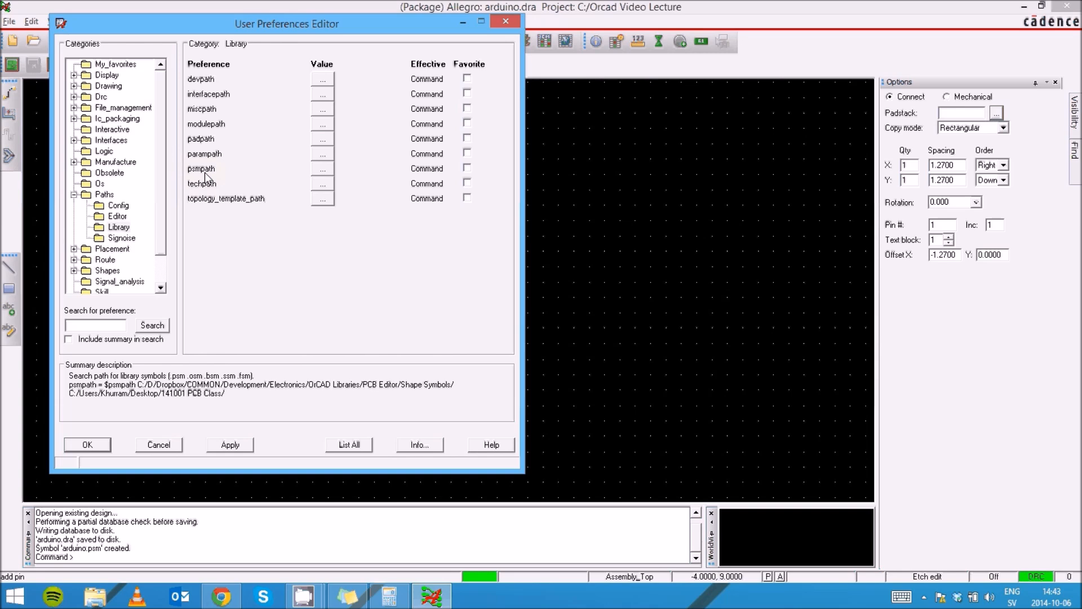
Replace the desktop class folder in psmpath with C:\Orcad Video Lecture\ and close preferences
{"action": "left_click", "coordinate": [324, 168]}
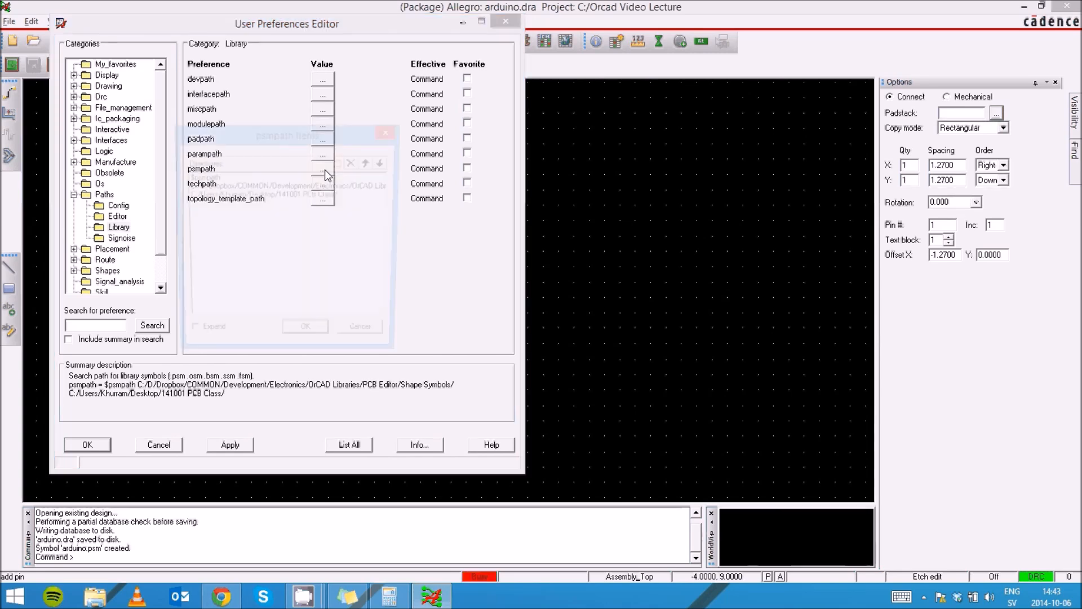
{"action": "left_click", "coordinate": [279, 196]}
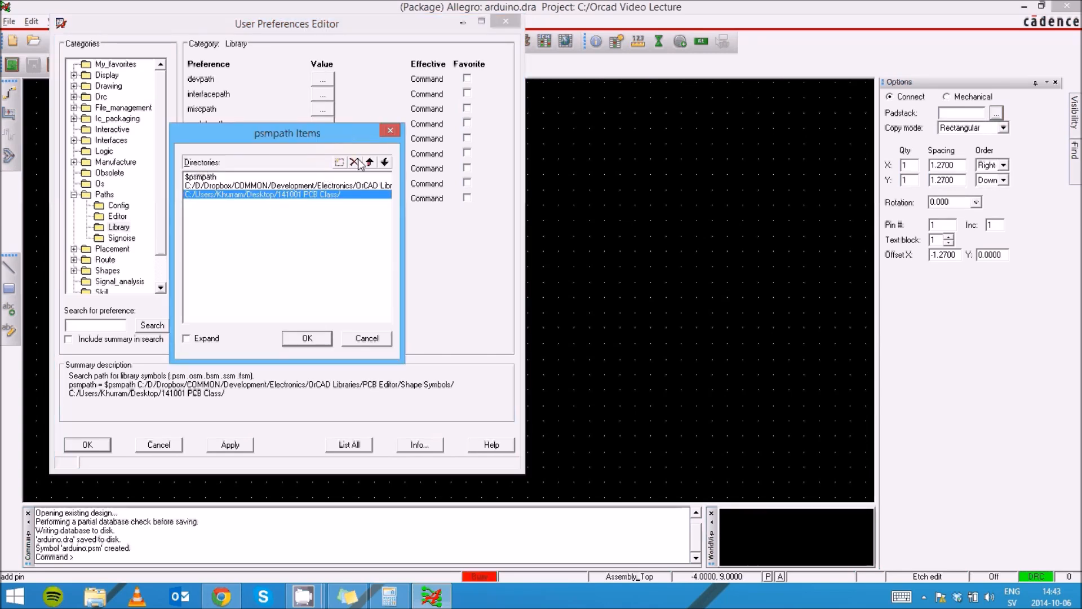
{"action": "left_click", "coordinate": [355, 162]}
{"action": "left_click", "coordinate": [339, 163]}
{"action": "left_click", "coordinate": [386, 195]}
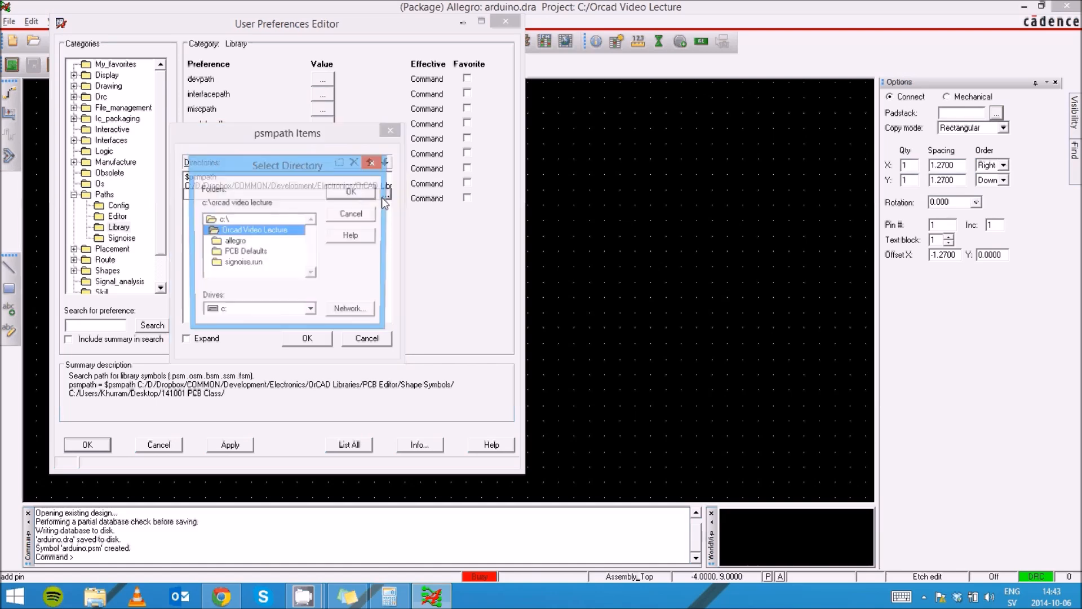
{"action": "left_click", "coordinate": [351, 192]}
{"action": "left_click", "coordinate": [308, 339]}
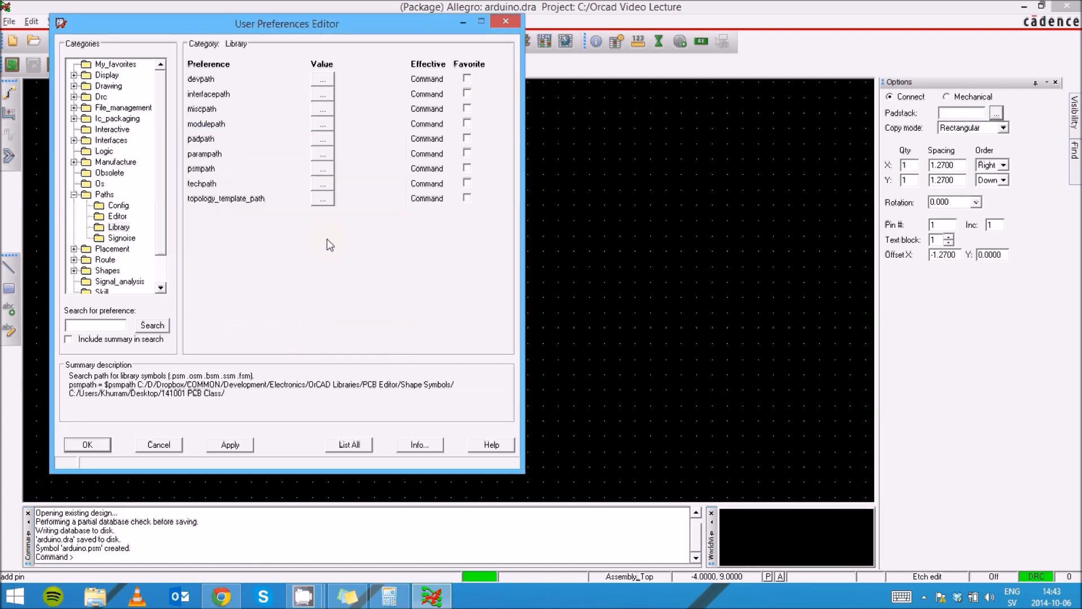
{"action": "left_click", "coordinate": [87, 444]}
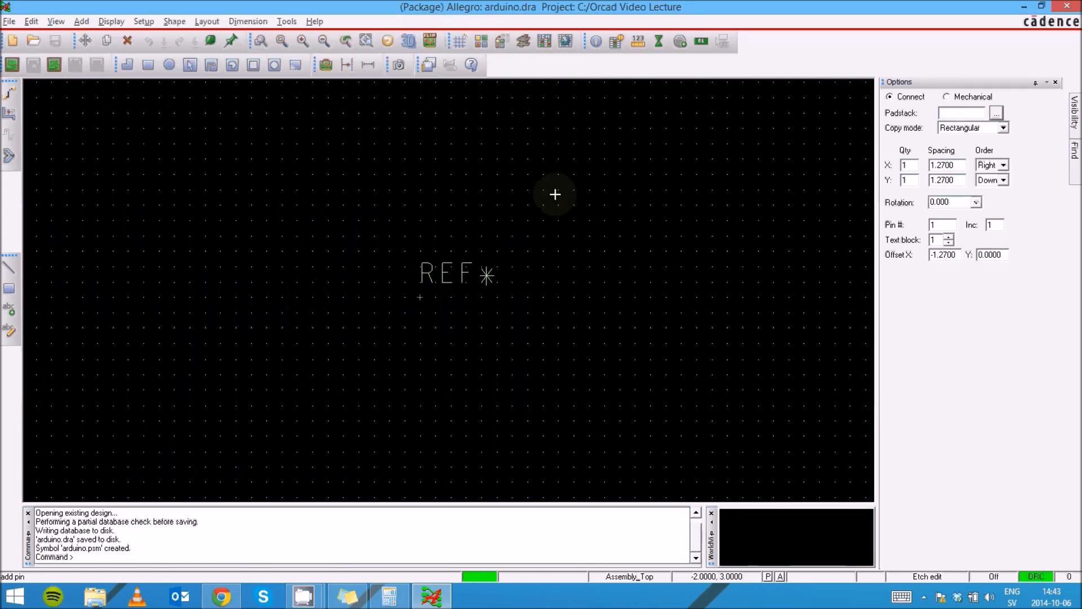
Choose the Circle_1_4Mm-drill_0_9Mm padstack from the 344-padstack list
{"action": "left_click", "coordinate": [996, 113]}
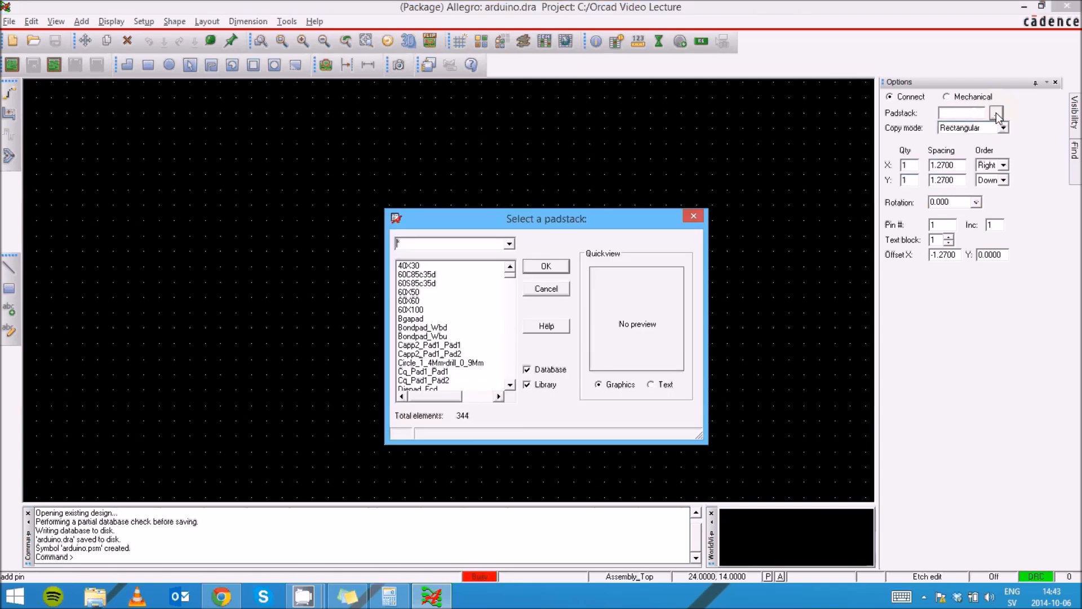
{"action": "left_click", "coordinate": [510, 385]}
{"action": "left_click", "coordinate": [510, 385]}
{"action": "left_click", "coordinate": [510, 384]}
{"action": "left_click", "coordinate": [510, 385]}
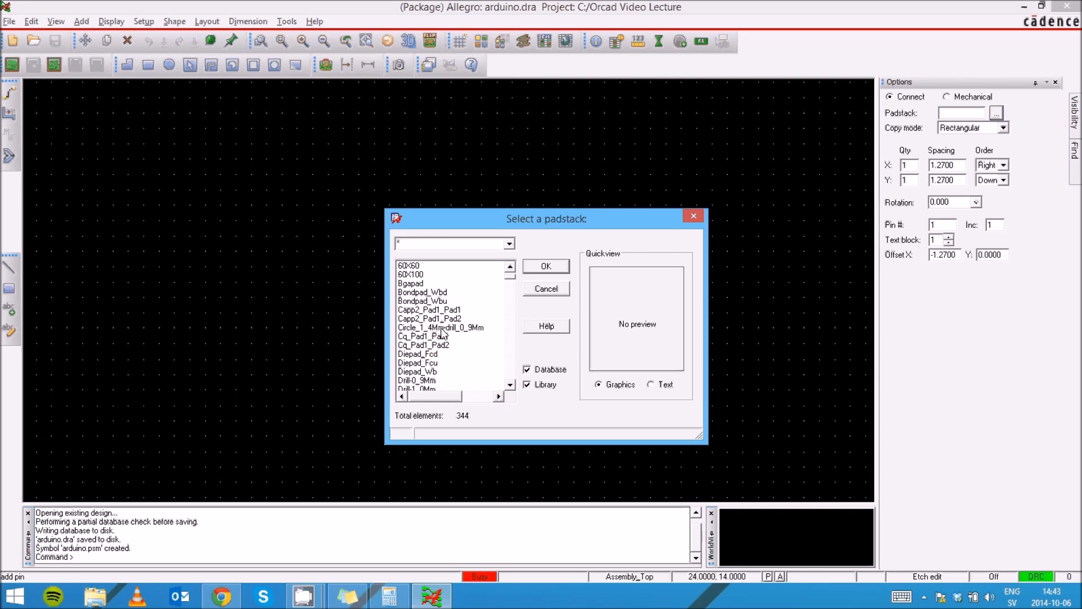
{"action": "left_click", "coordinate": [473, 328]}
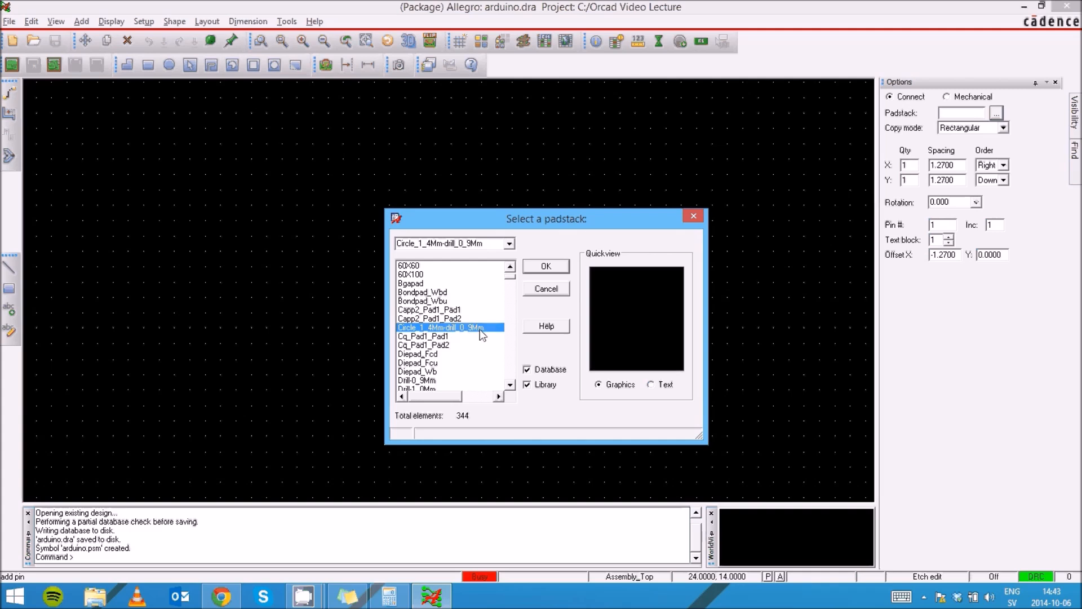
{"action": "left_click", "coordinate": [545, 268]}
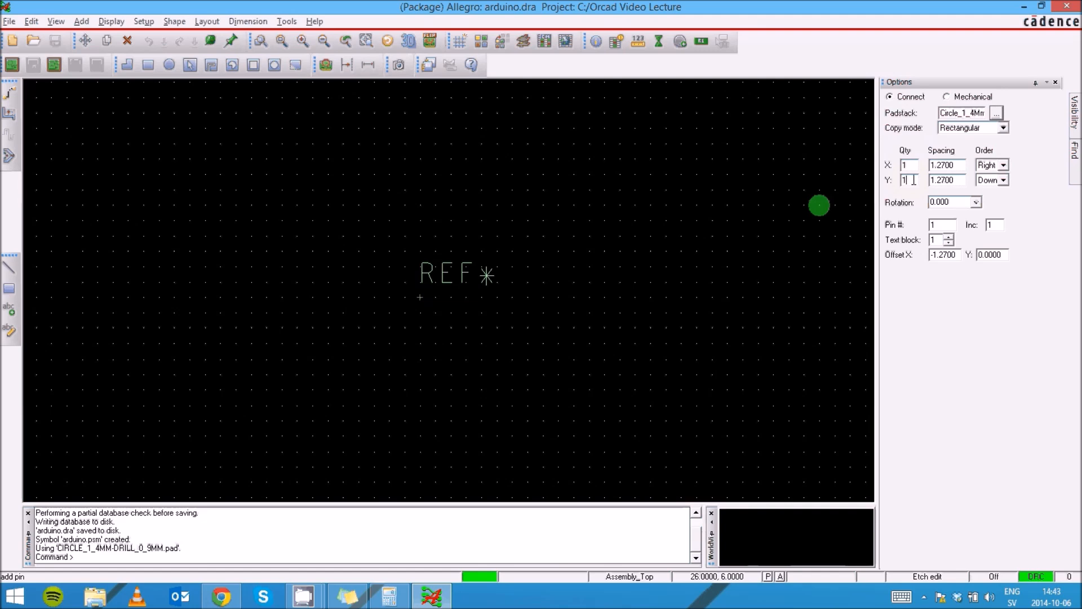
Set the pin array to a Y quantity of 12 with 2.54 vertical spacing
{"action": "type", "text": "2"}
{"action": "double_click", "coordinate": [937, 180]}
{"action": "type", "text": "2.54"}
{"action": "left_click", "coordinate": [829, 284]}
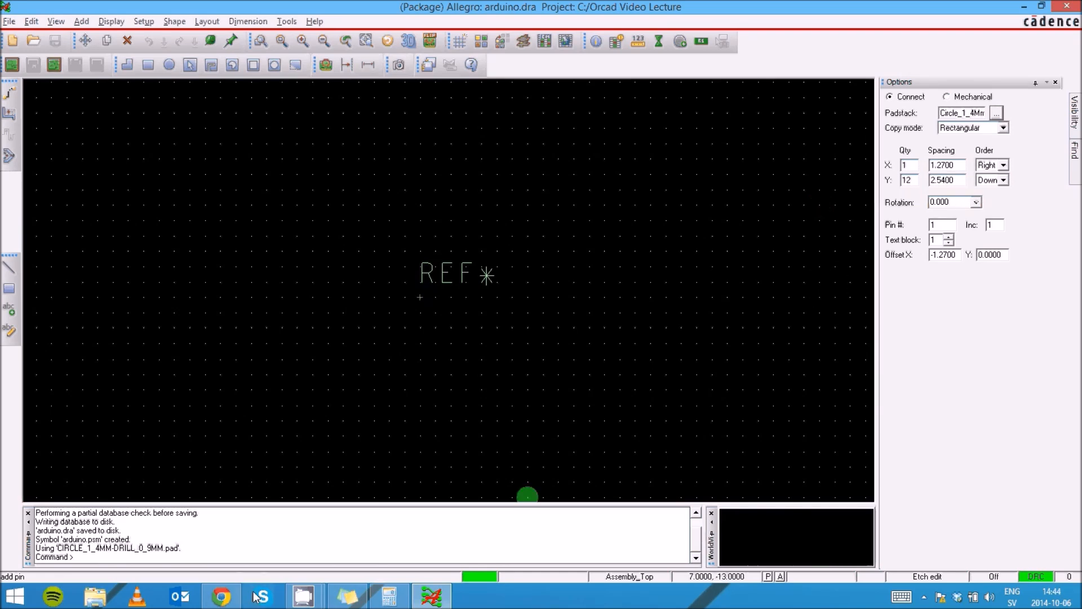
{"action": "left_click", "coordinate": [219, 603]}
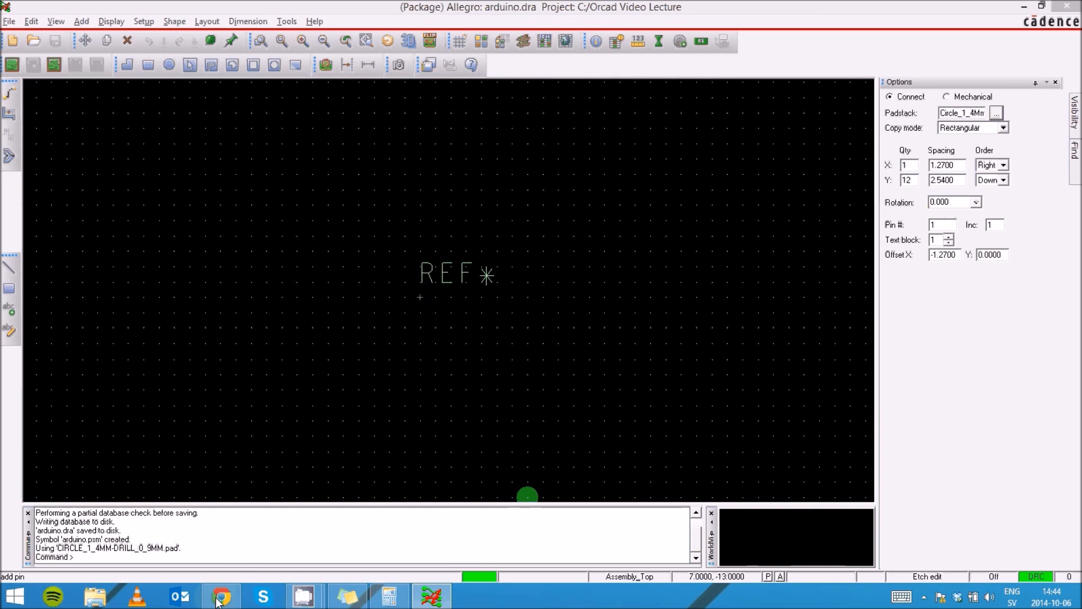
{"action": "left_click", "coordinate": [220, 598]}
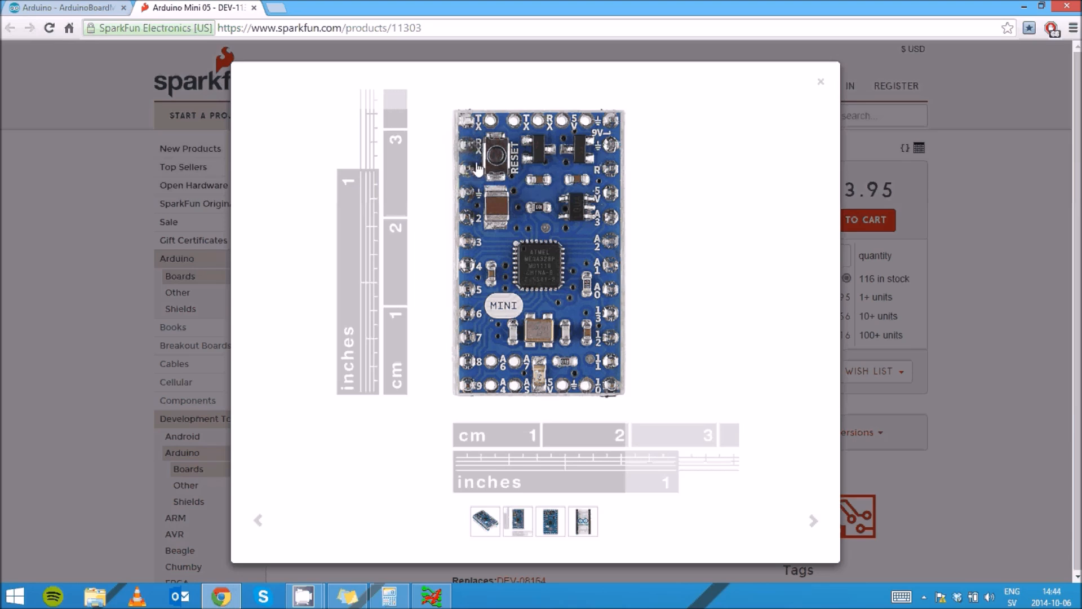
{"action": "left_click", "coordinate": [427, 601]}
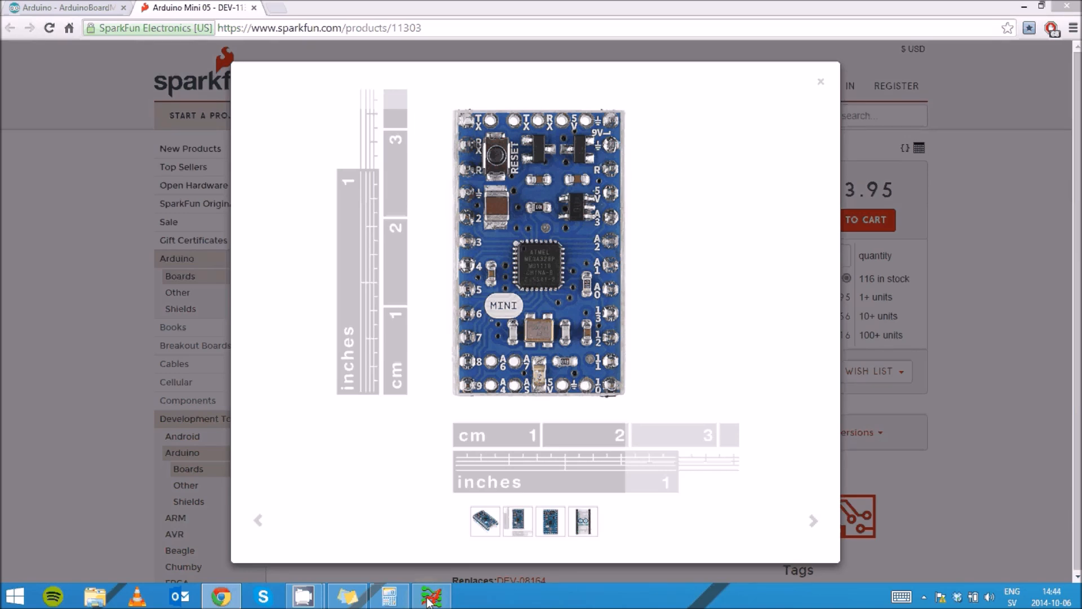
{"action": "left_click", "coordinate": [821, 85]}
{"action": "left_click", "coordinate": [821, 84]}
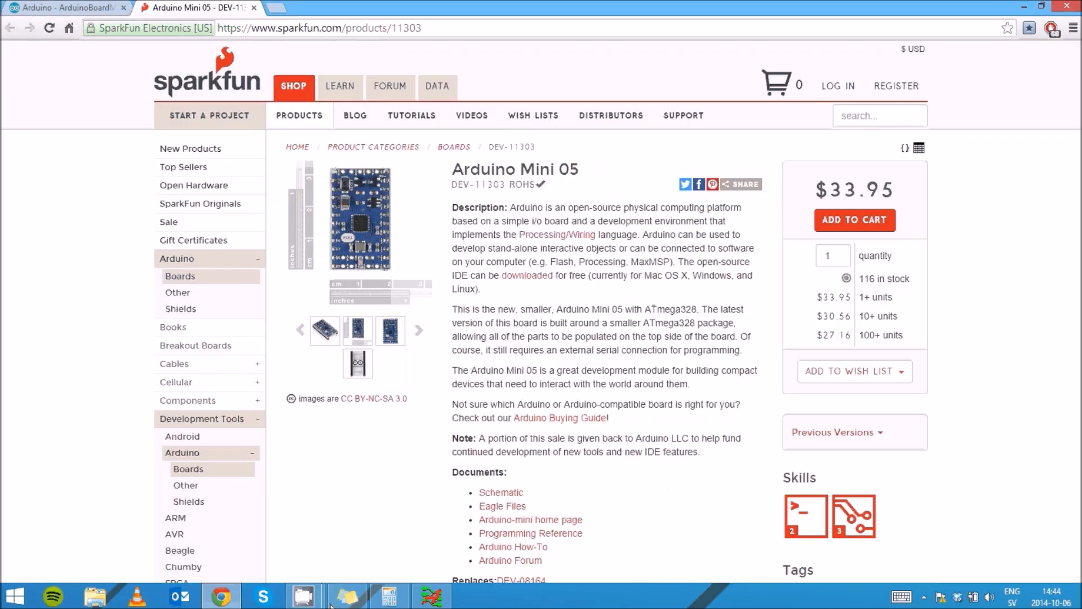
{"action": "left_click", "coordinate": [432, 598]}
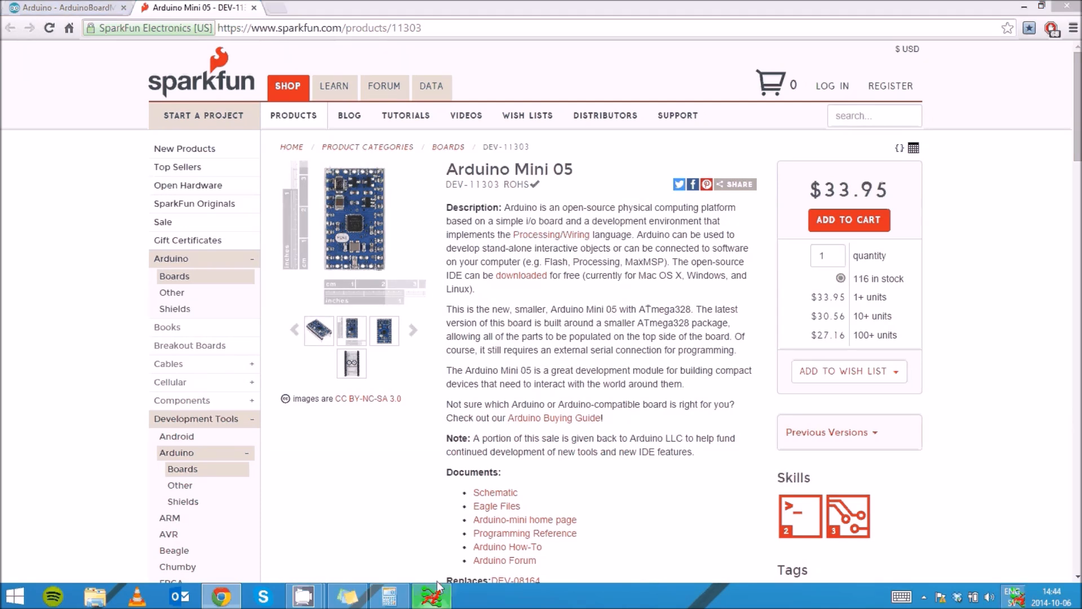
{"action": "left_click", "coordinate": [432, 596]}
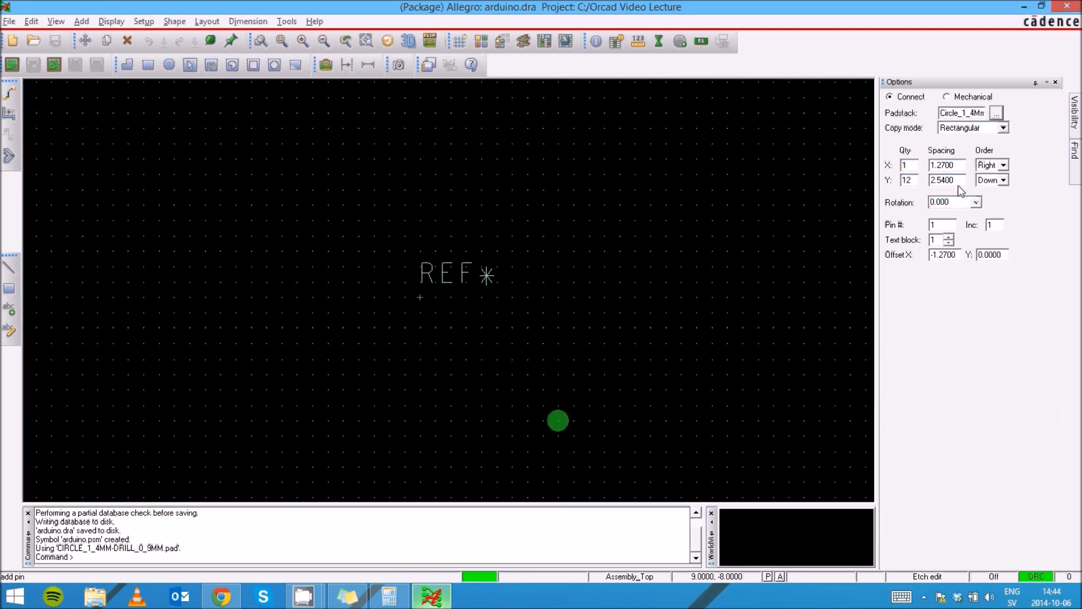
{"action": "left_click", "coordinate": [997, 180]}
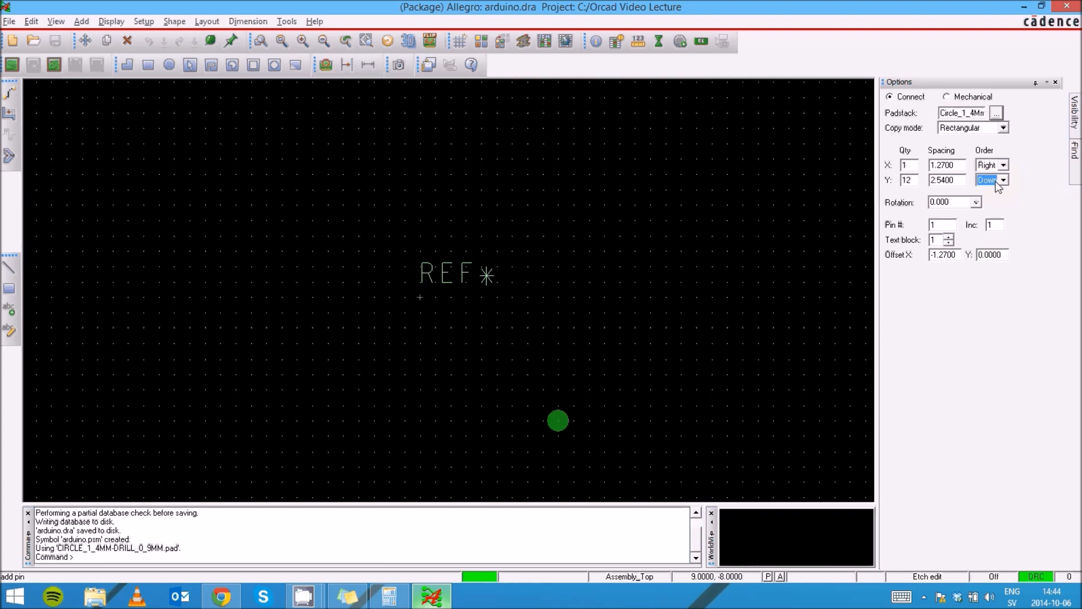
{"action": "left_click", "coordinate": [931, 257]}
{"action": "type", "text": "-"}
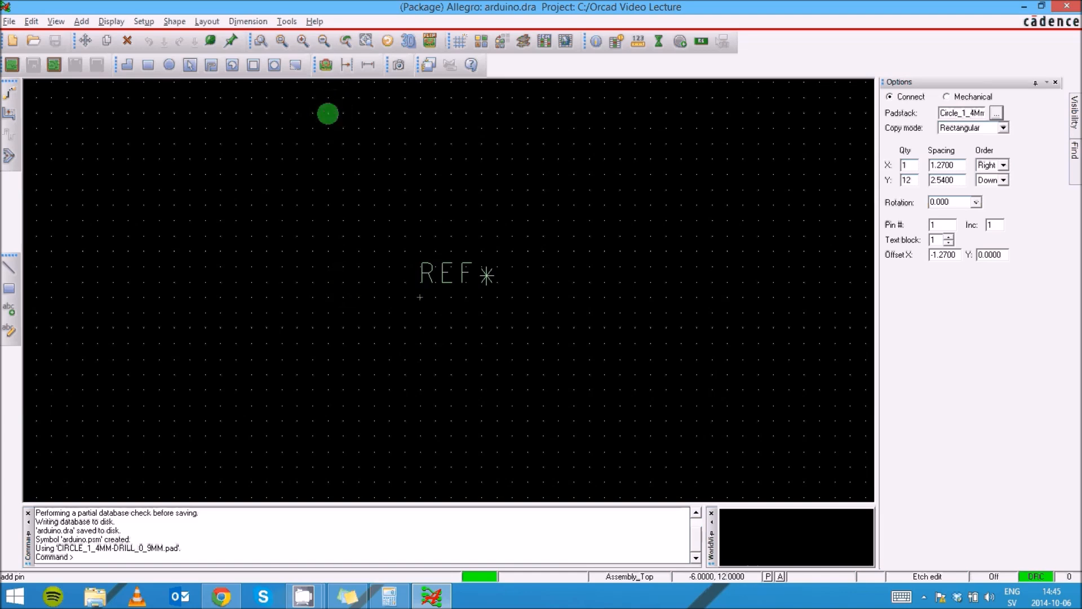
{"action": "left_click", "coordinate": [225, 599]}
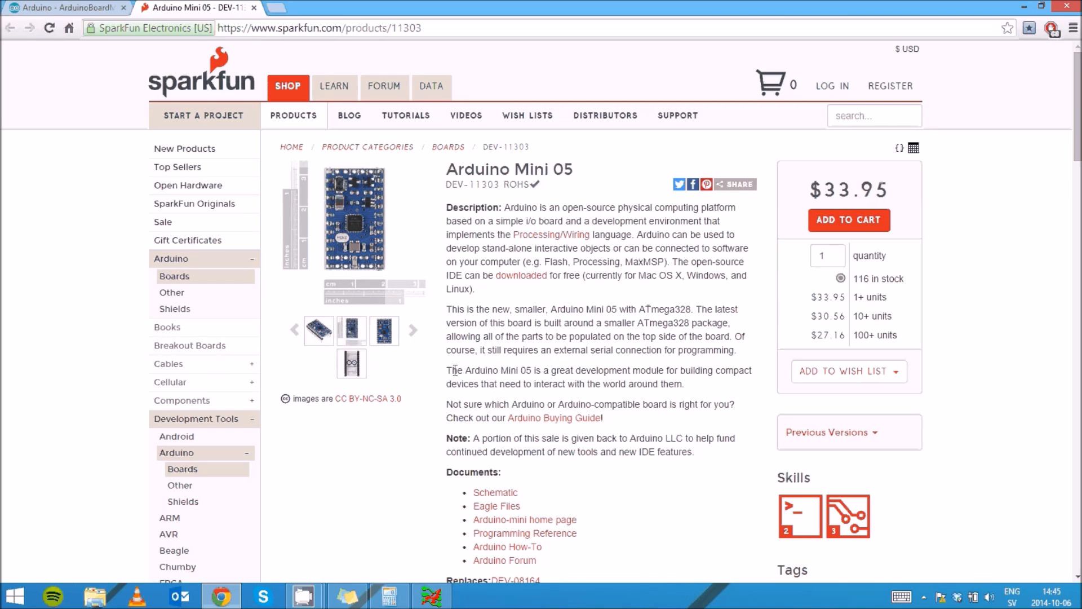
{"action": "left_click", "coordinate": [354, 221]}
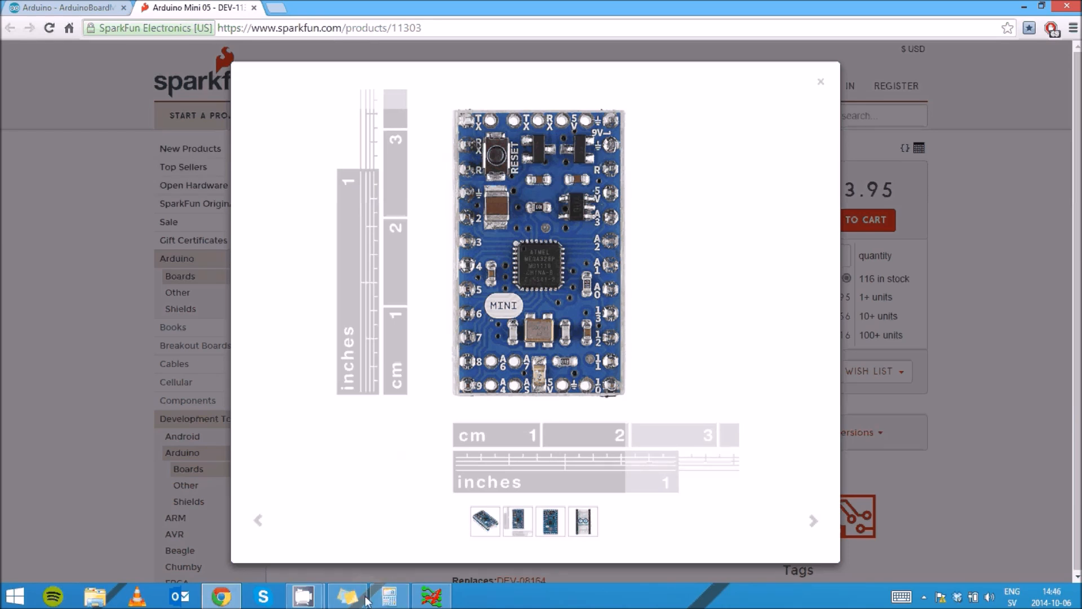
{"action": "left_click", "coordinate": [429, 598]}
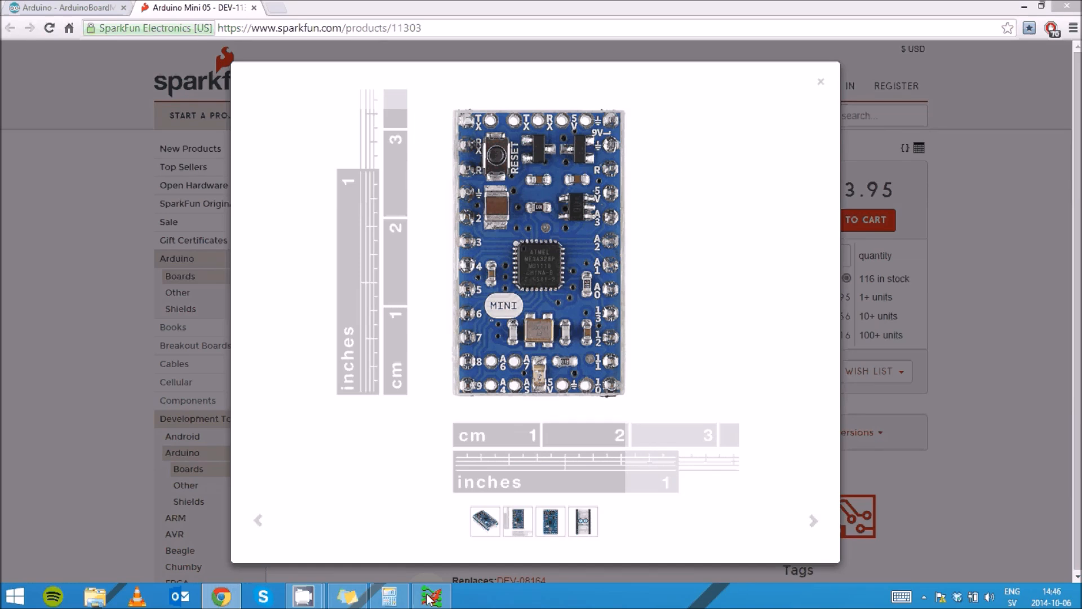
{"action": "left_click", "coordinate": [430, 598]}
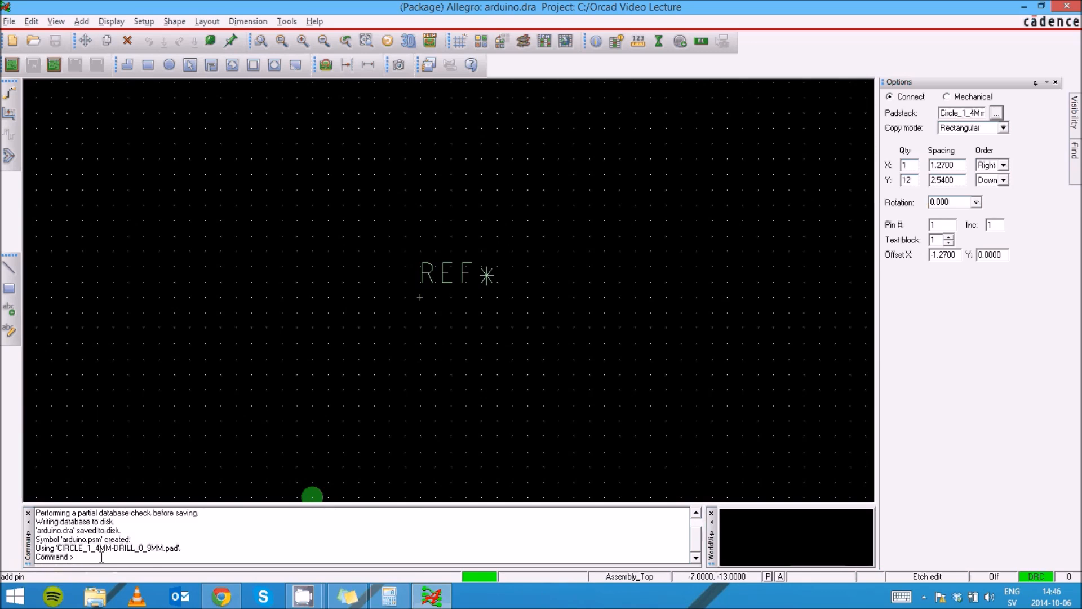
Begin an absolute coordinate entry for the first pin column by typing x
{"action": "type", "text": "x -"}
Open Calculator and start multiplying the 2.54 pin pitch
{"action": "left_click", "coordinate": [389, 595]}
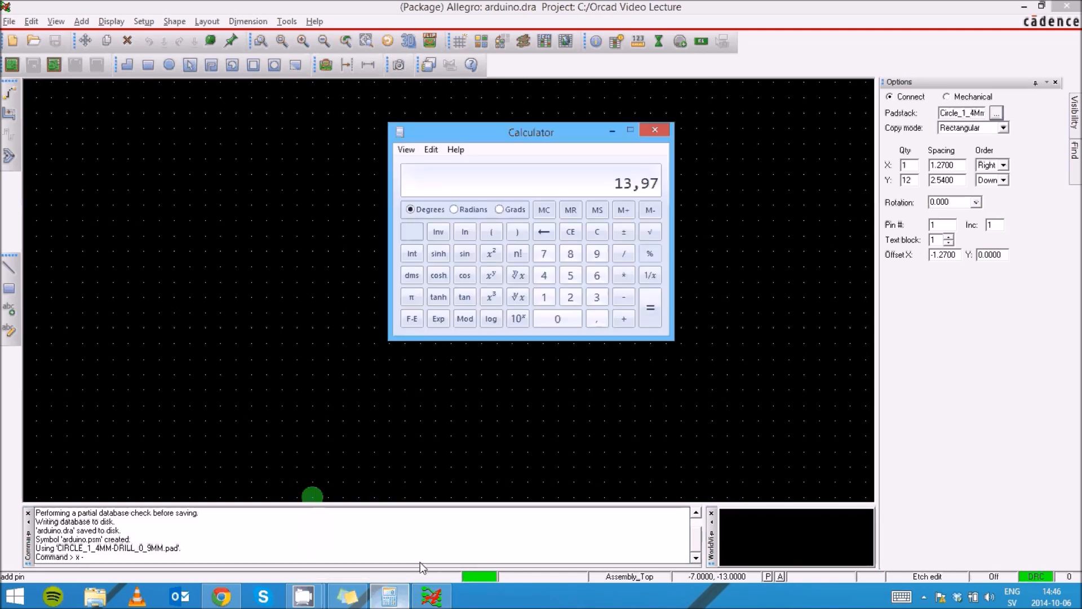
{"action": "left_click", "coordinate": [570, 296]}
{"action": "left_click", "coordinate": [596, 318]}
{"action": "left_click", "coordinate": [570, 275]}
{"action": "left_click", "coordinate": [545, 275]}
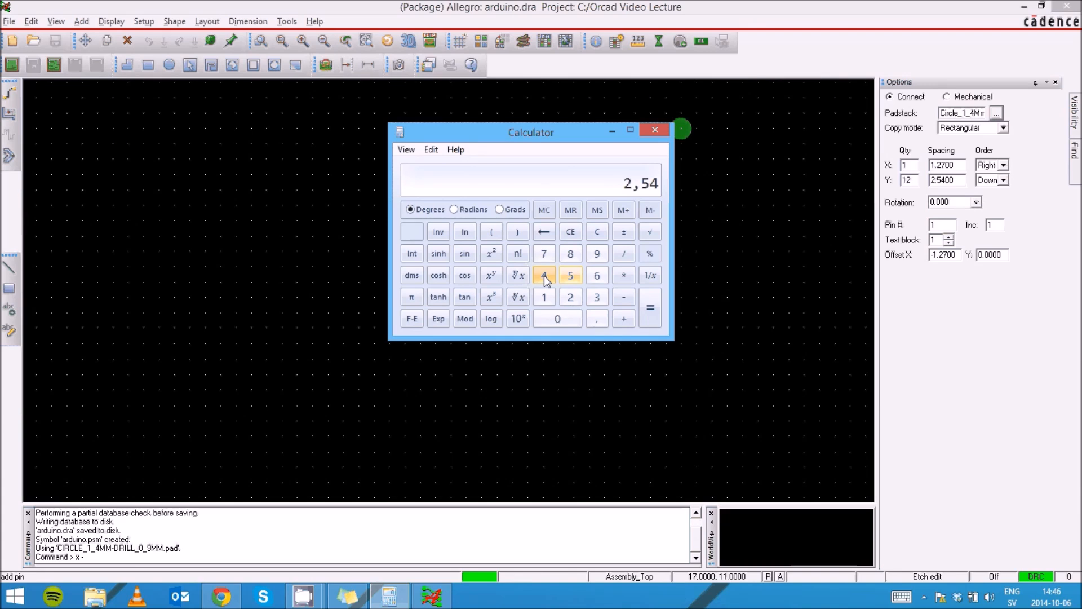
{"action": "left_click", "coordinate": [625, 276]}
{"action": "left_click", "coordinate": [606, 313]}
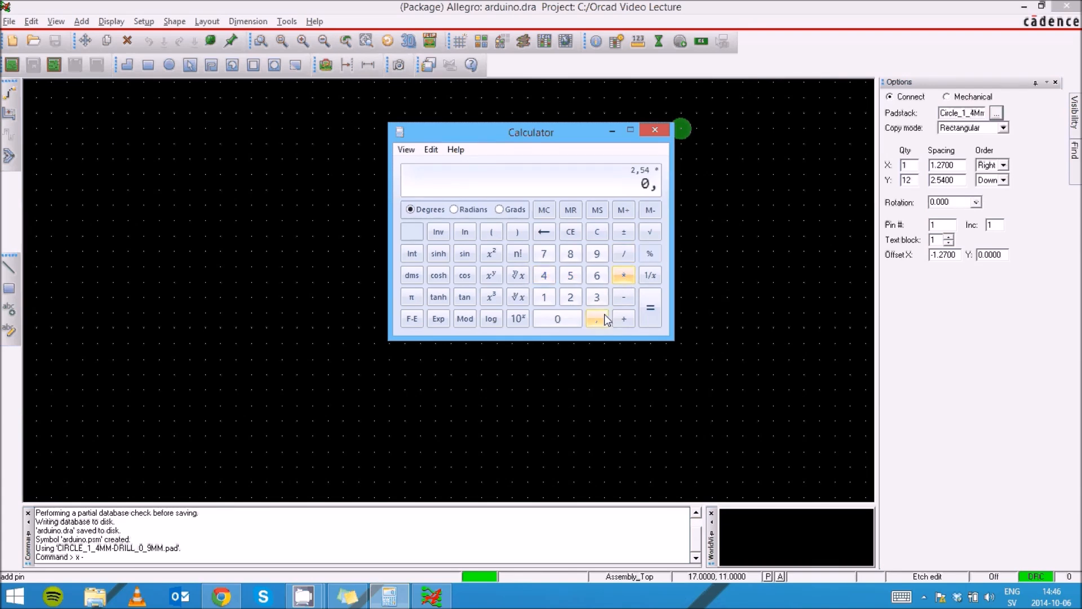
Clear and recompute 2.54 × 3 = 7.62, then minimize Calculator
{"action": "left_click", "coordinate": [597, 232]}
{"action": "left_click", "coordinate": [570, 297]}
{"action": "left_click", "coordinate": [596, 318]}
{"action": "left_click", "coordinate": [572, 276]}
{"action": "left_click", "coordinate": [544, 275]}
{"action": "left_click", "coordinate": [623, 275]}
{"action": "left_click", "coordinate": [604, 292]}
{"action": "left_click", "coordinate": [650, 312]}
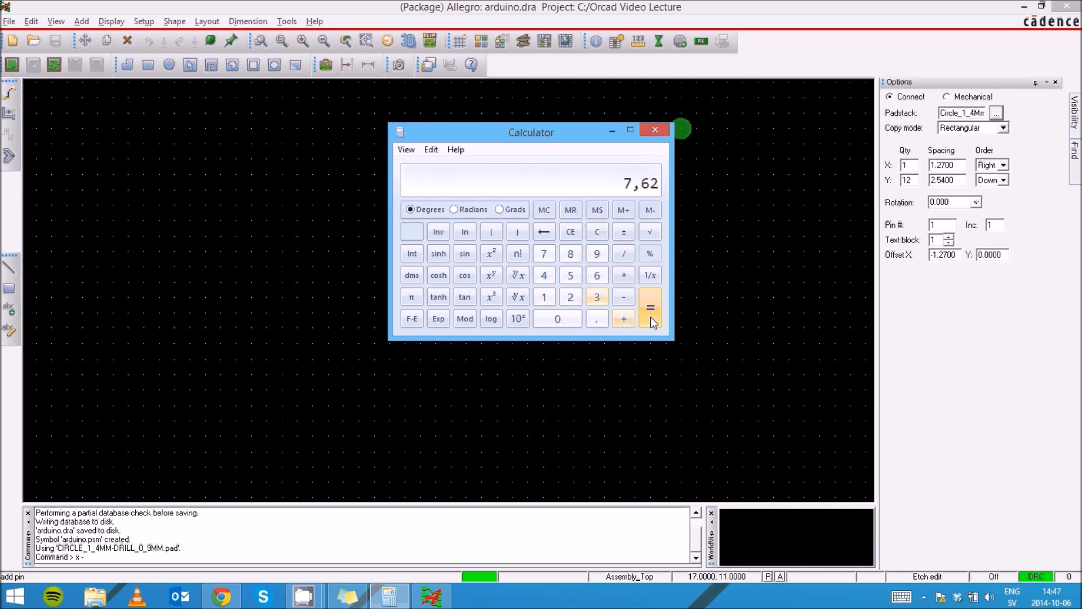
{"action": "left_click", "coordinate": [612, 131]}
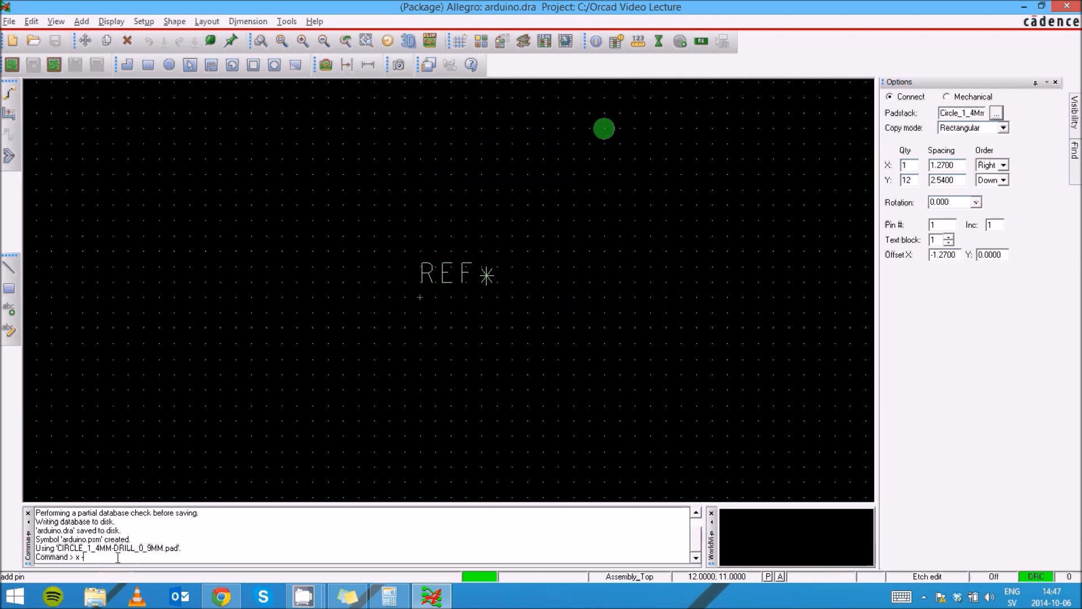
{"action": "type", "text": "7.62 13.97"}
{"action": "key", "text": "Return"}
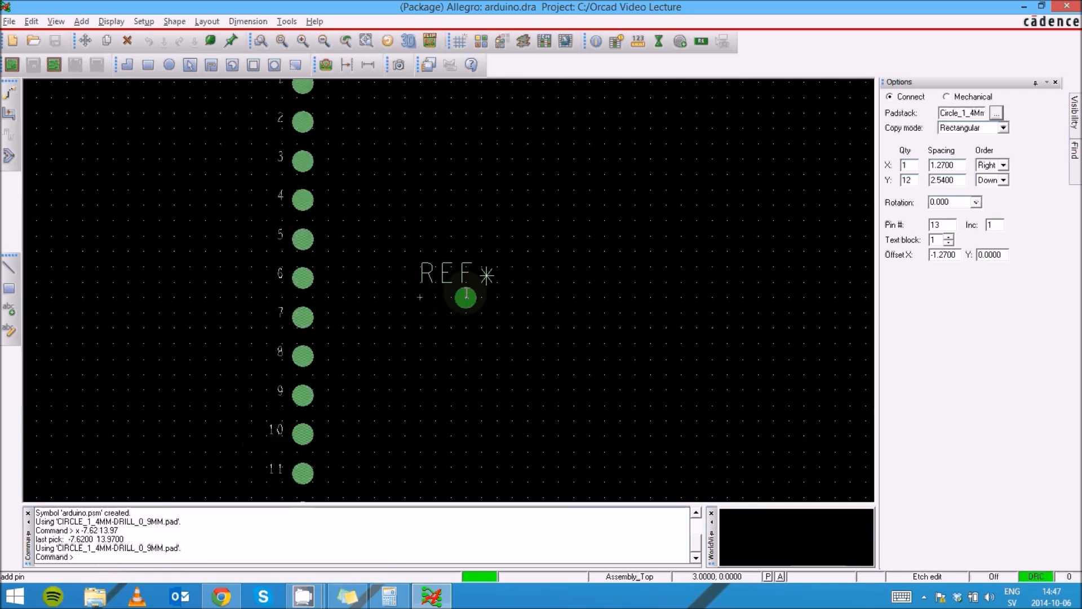
{"action": "scroll", "coordinate": [461, 297], "scroll_direction": "down", "scroll_amount": 2}
{"action": "scroll", "coordinate": [462, 297], "scroll_direction": "down", "scroll_amount": 3}
{"action": "scroll", "coordinate": [386, 315], "scroll_direction": "up", "scroll_amount": 4}
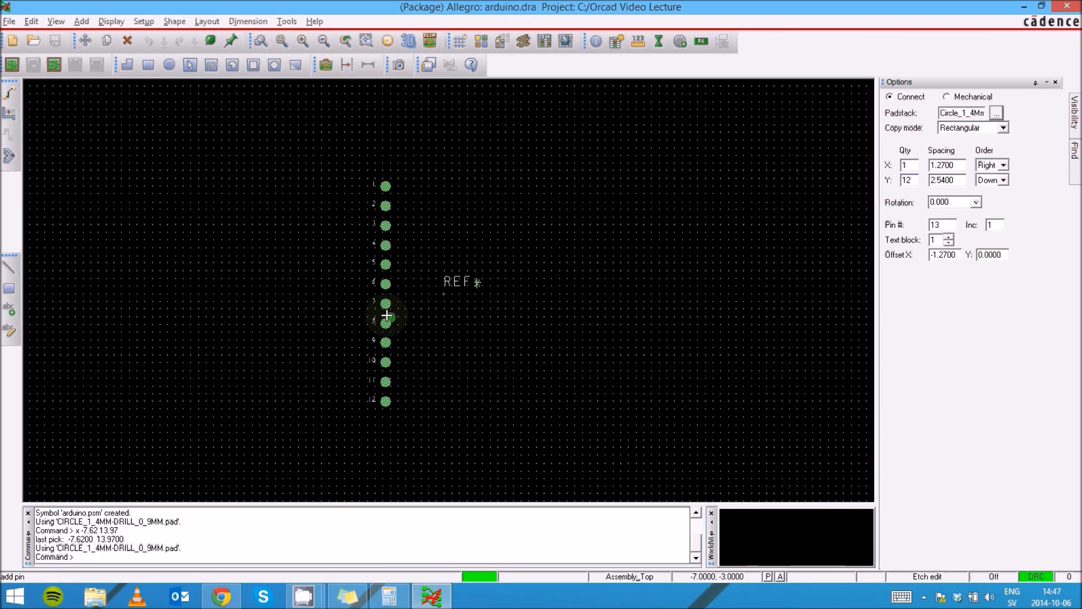
{"action": "scroll", "coordinate": [385, 315], "scroll_direction": "down", "scroll_amount": 1}
{"action": "scroll", "coordinate": [385, 316], "scroll_direction": "up", "scroll_amount": 2}
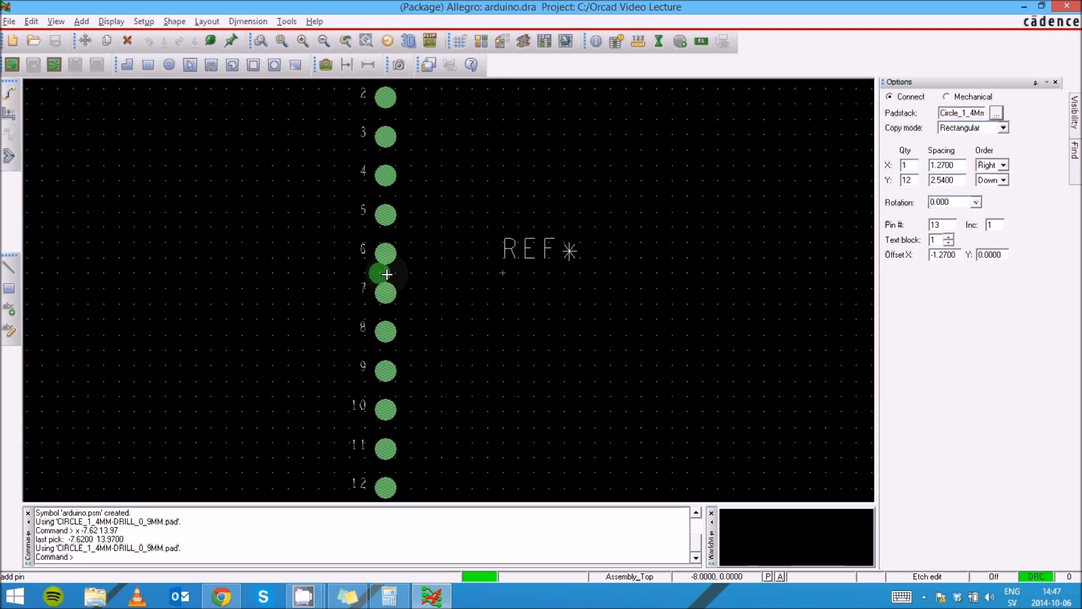
{"action": "scroll", "coordinate": [387, 274], "scroll_direction": "down", "scroll_amount": 2}
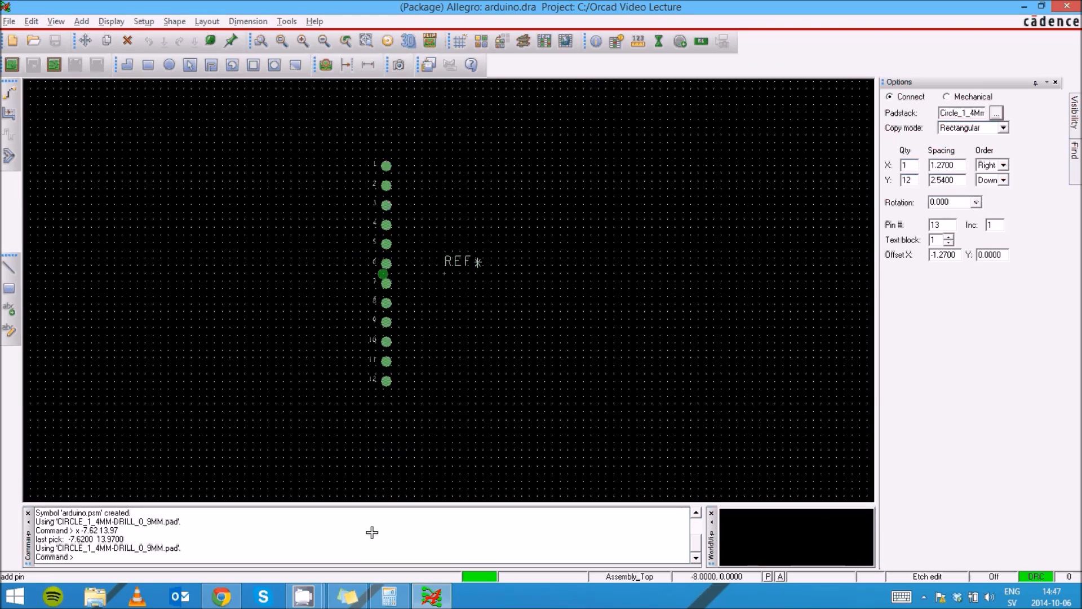
{"action": "left_click", "coordinate": [387, 603]}
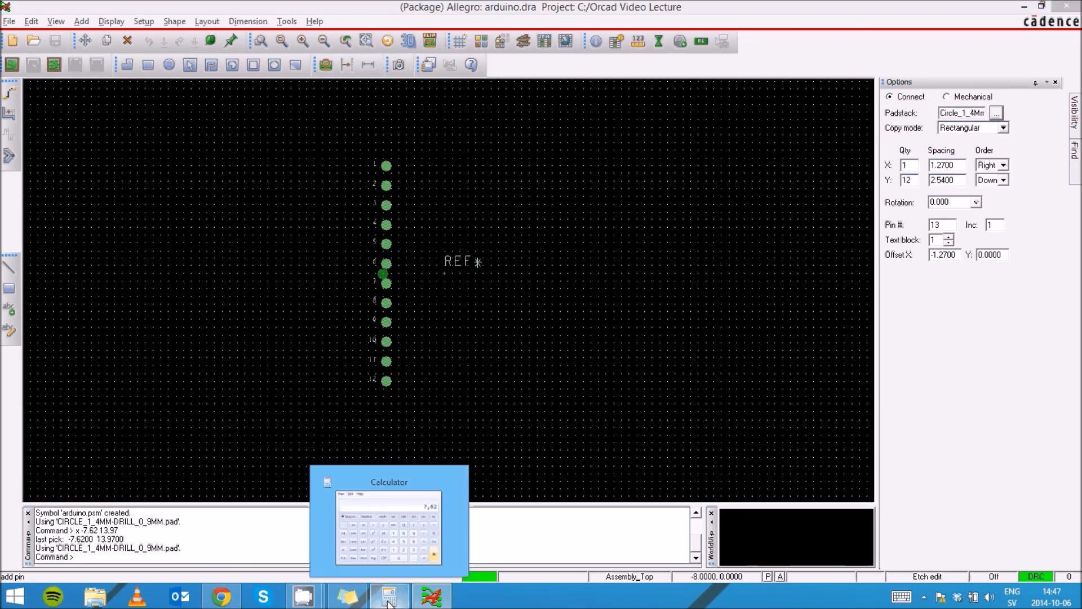
{"action": "left_click", "coordinate": [387, 603]}
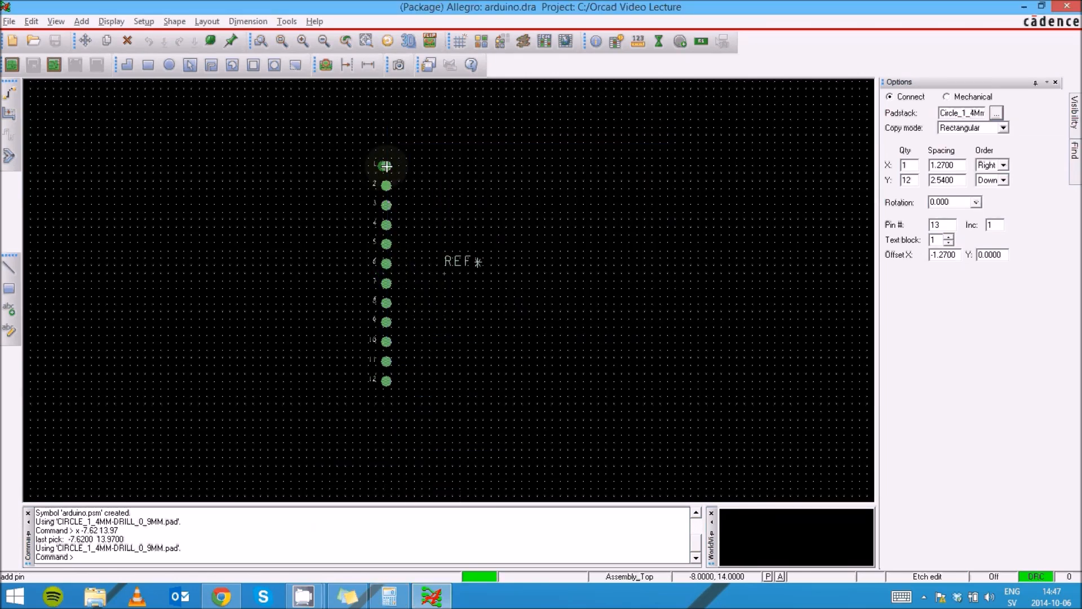
{"action": "scroll", "coordinate": [386, 166], "scroll_direction": "up", "scroll_amount": 3}
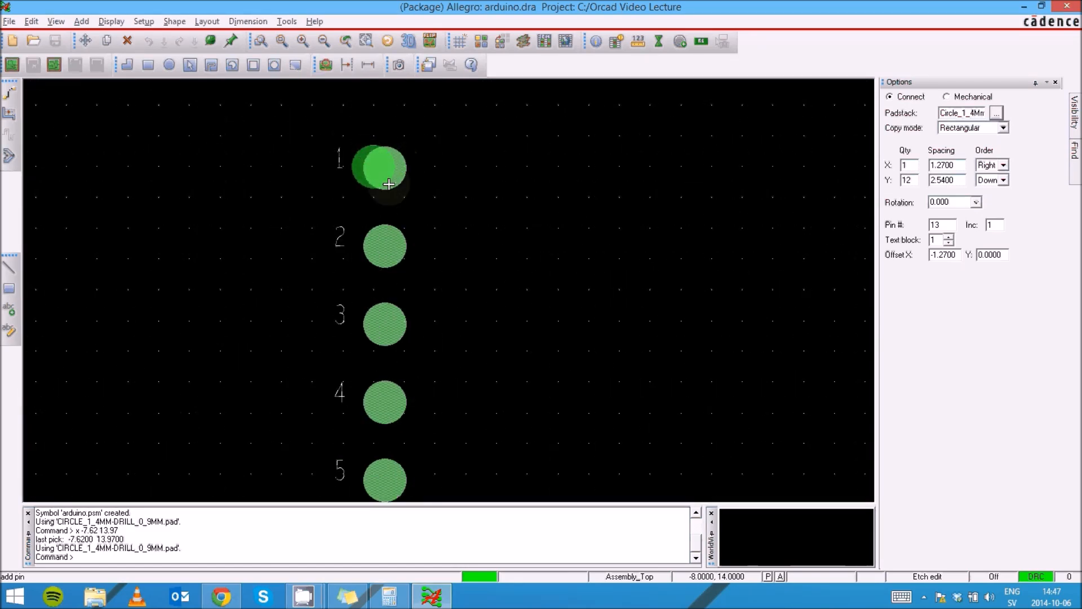
{"action": "scroll", "coordinate": [391, 167], "scroll_direction": "down", "scroll_amount": 2}
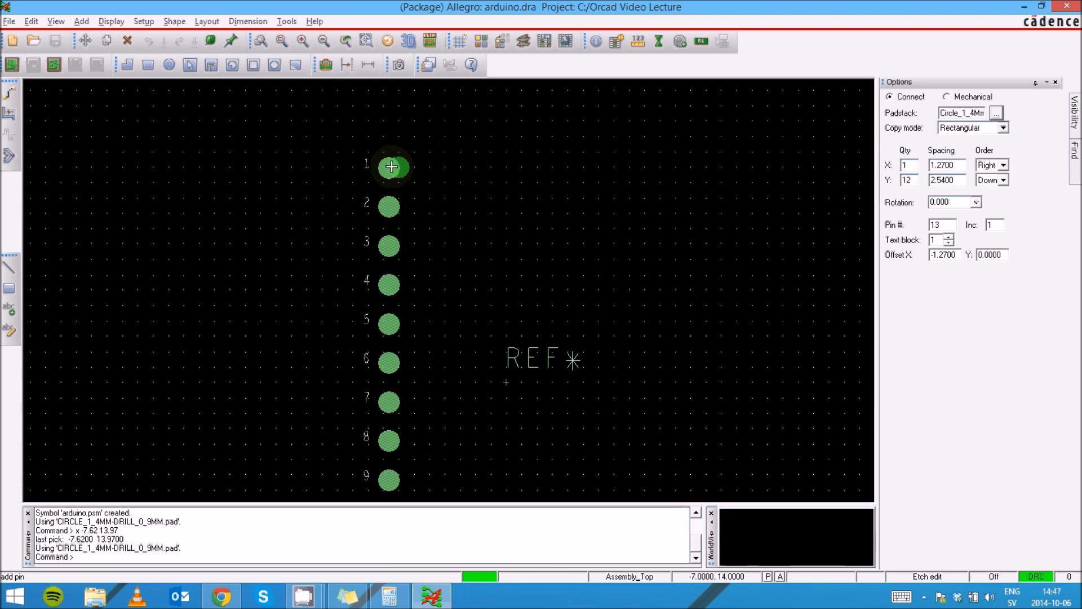
{"action": "scroll", "coordinate": [390, 164], "scroll_direction": "down", "scroll_amount": 2}
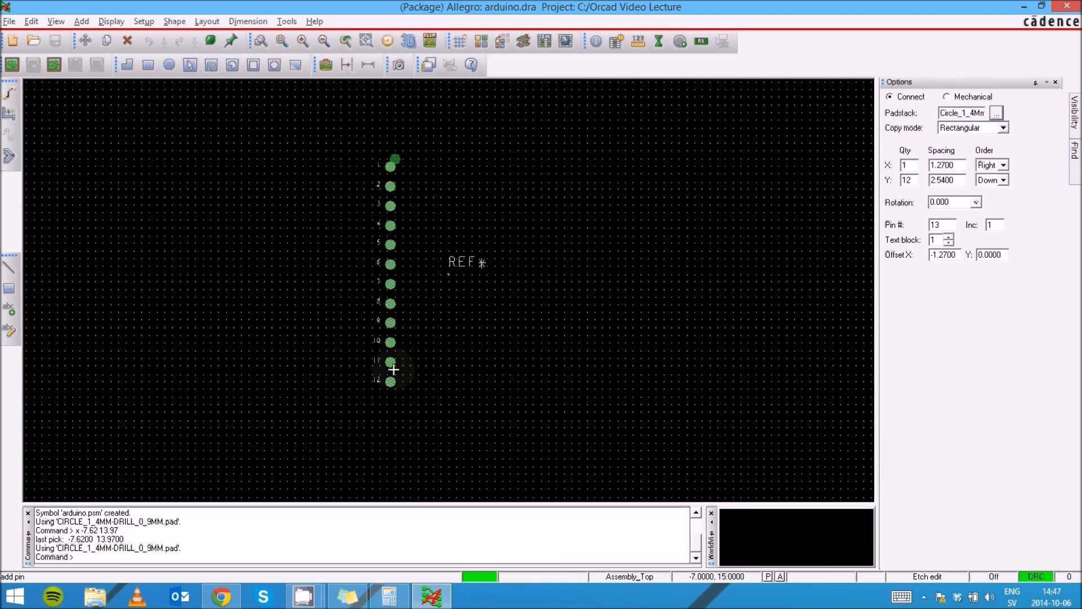
{"action": "scroll", "coordinate": [385, 310], "scroll_direction": "up", "scroll_amount": 2}
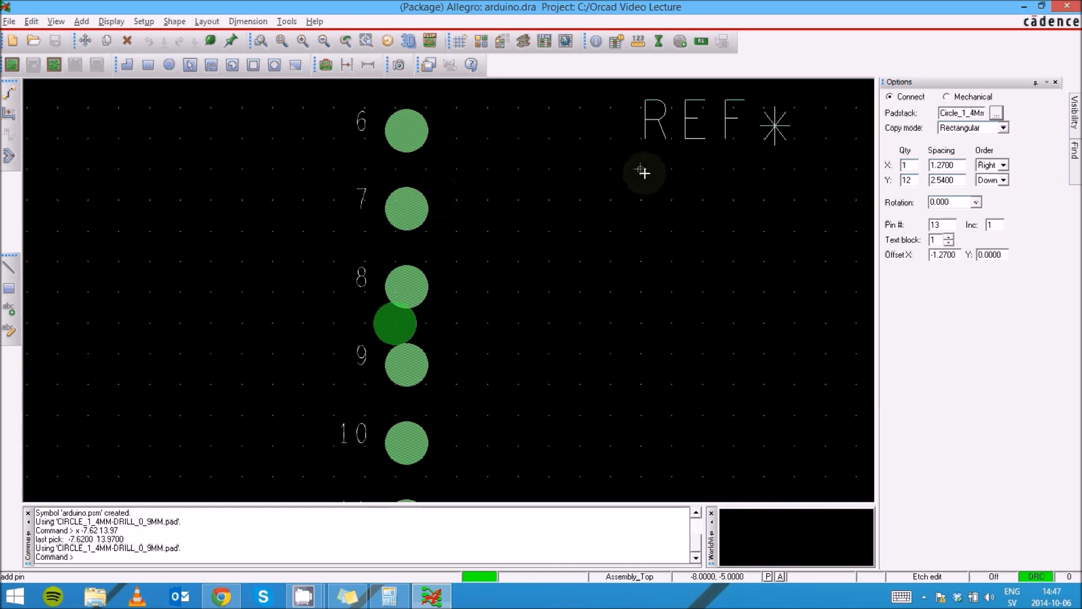
{"action": "scroll", "coordinate": [546, 196], "scroll_direction": "up", "scroll_amount": 1}
{"action": "scroll", "coordinate": [546, 194], "scroll_direction": "down", "scroll_amount": 2}
{"action": "scroll", "coordinate": [586, 208], "scroll_direction": "down", "scroll_amount": 3}
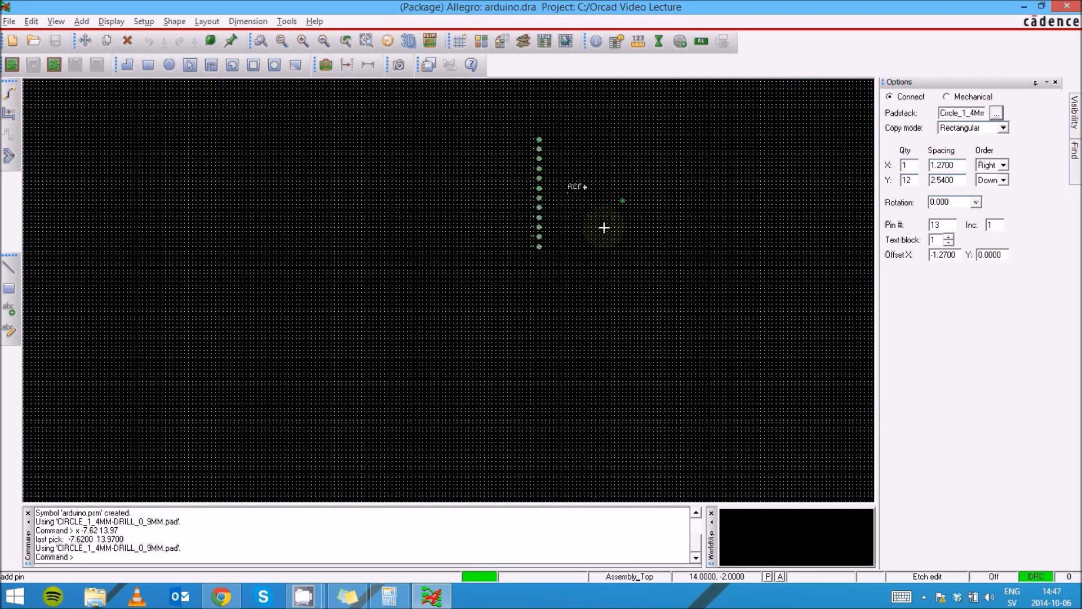
{"action": "scroll", "coordinate": [325, 297], "scroll_direction": "up", "scroll_amount": 3}
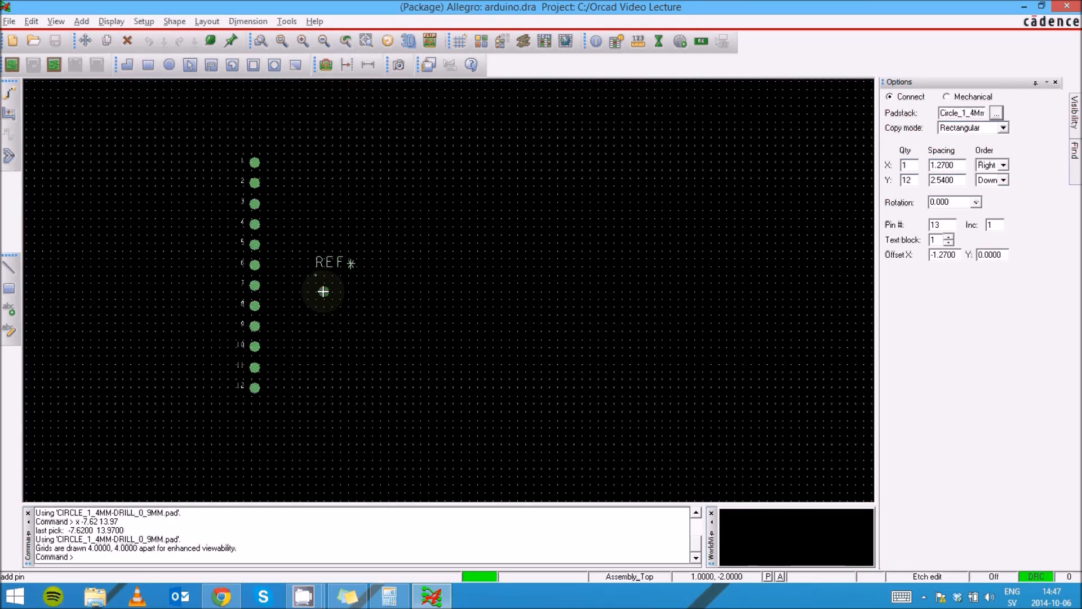
{"action": "scroll", "coordinate": [320, 291], "scroll_direction": "down", "scroll_amount": 1}
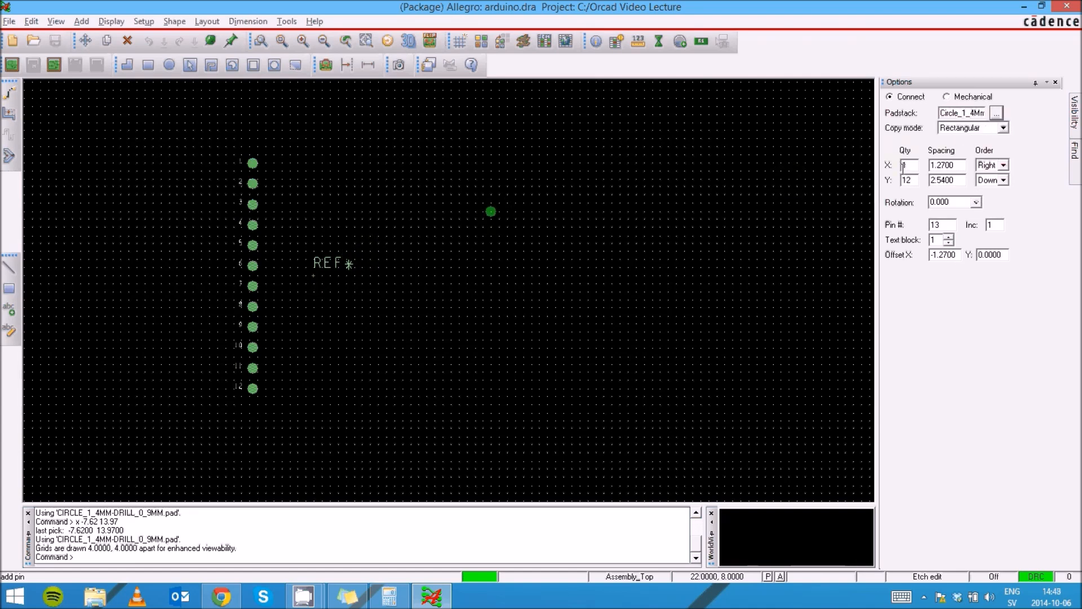
Set Y Order to Up and enter the start coordinate x 7.62 -13.97
{"action": "left_click", "coordinate": [1003, 180]}
{"action": "left_click", "coordinate": [987, 189]}
{"action": "type", "text": "7.62 -1"}
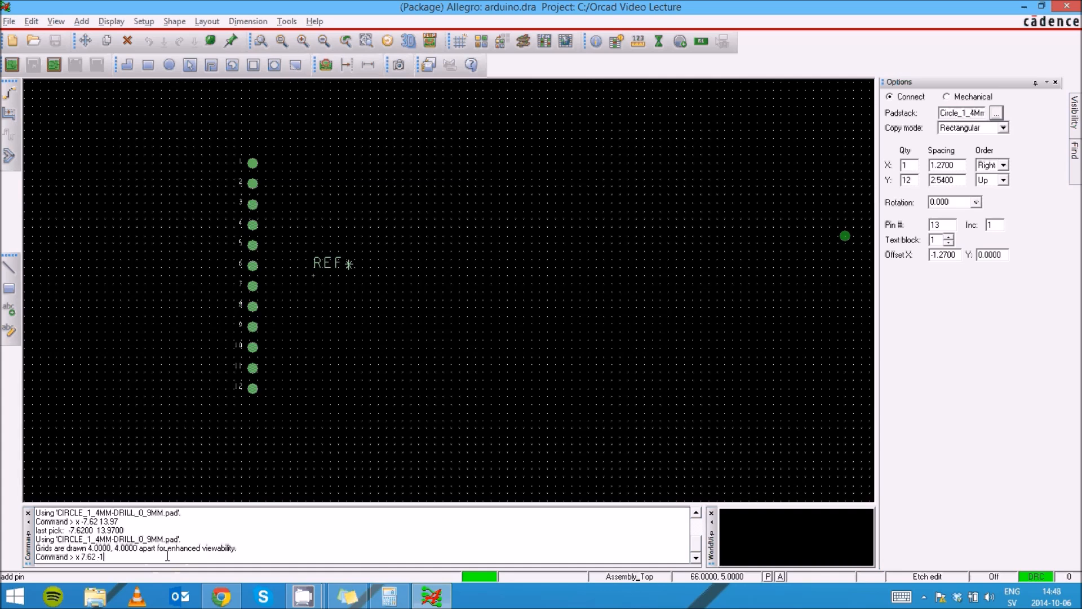
{"action": "type", "text": "3.97"}
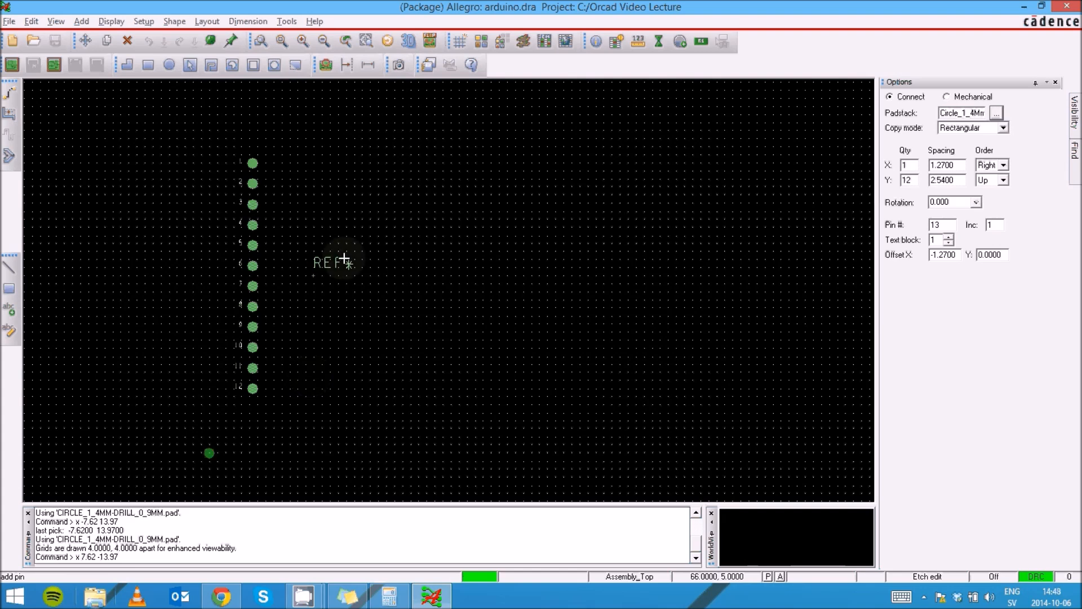
Place pins 13–24 as an upward-numbered column starting at 7.62, -13.97
{"action": "scroll", "coordinate": [309, 282], "scroll_direction": "up", "scroll_amount": 2}
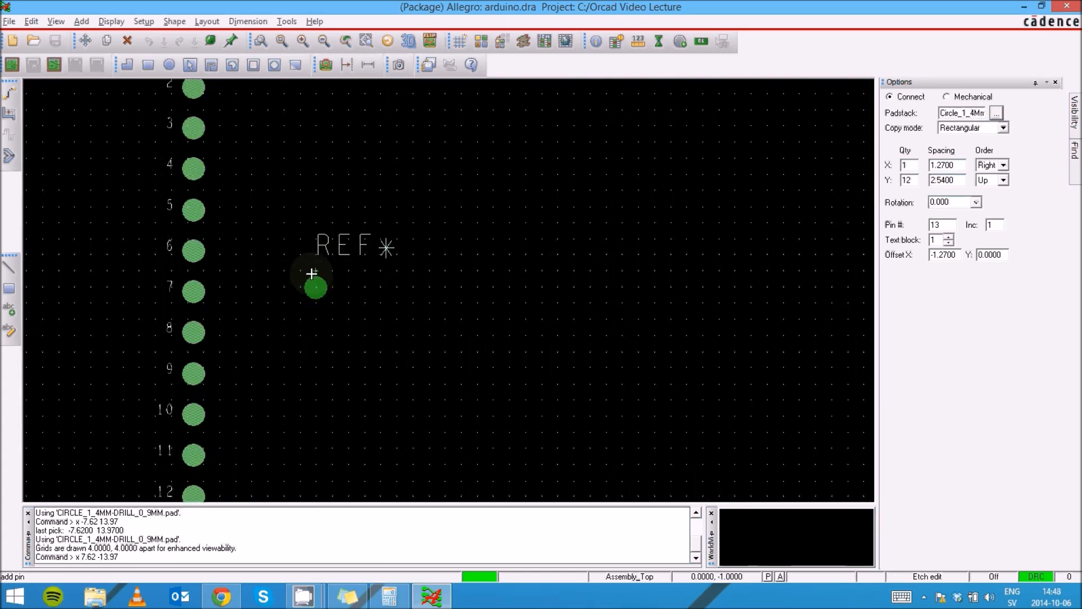
{"action": "scroll", "coordinate": [314, 272], "scroll_direction": "up", "scroll_amount": 2}
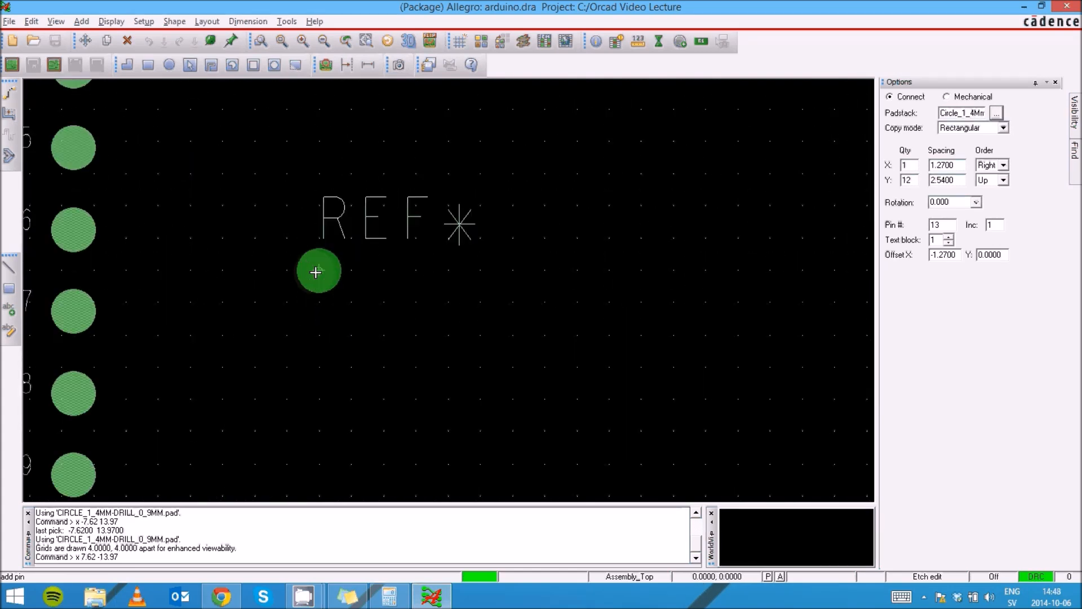
{"action": "left_click", "coordinate": [318, 271]}
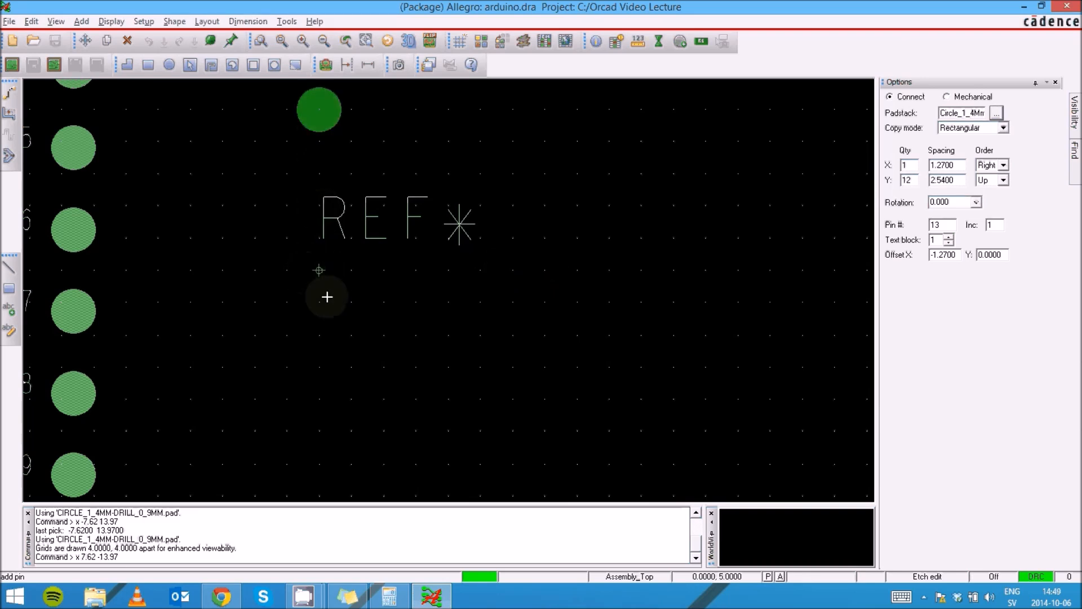
{"action": "scroll", "coordinate": [322, 299], "scroll_direction": "down", "scroll_amount": 1}
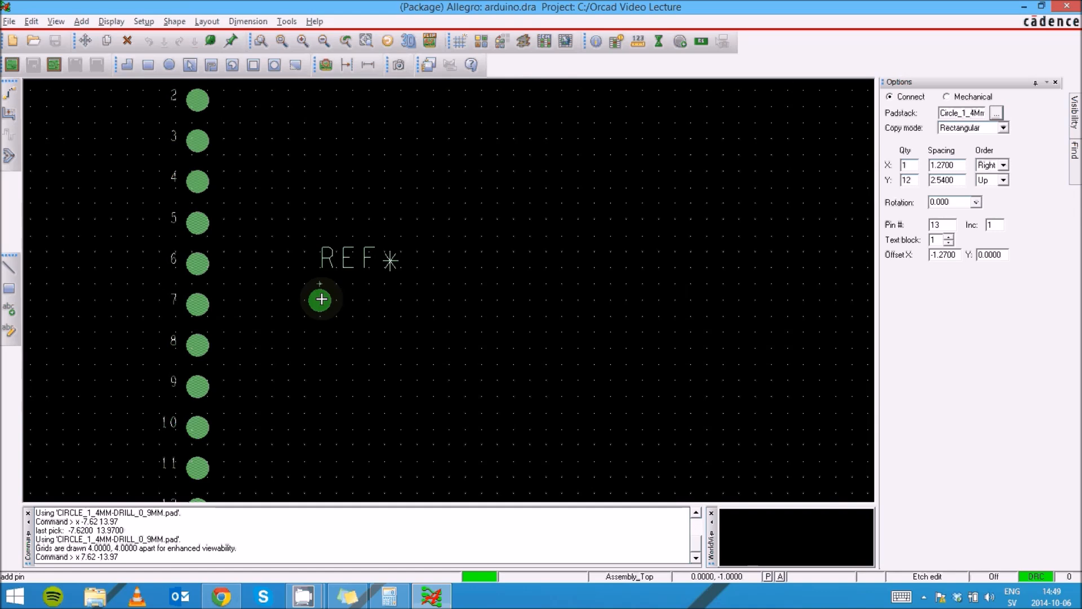
{"action": "scroll", "coordinate": [319, 299], "scroll_direction": "down", "scroll_amount": 1}
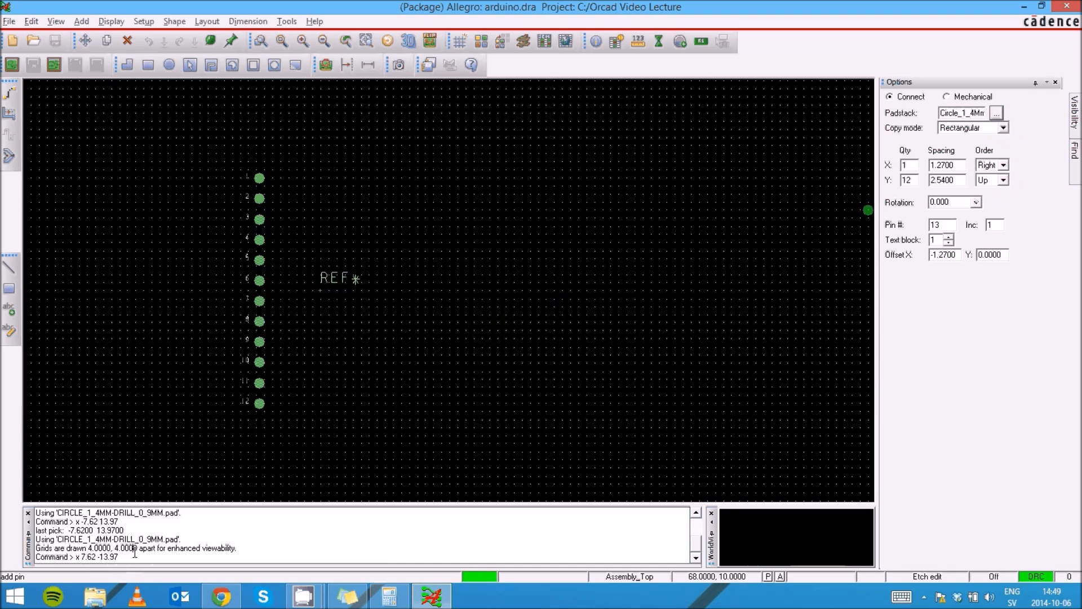
{"action": "key", "text": "Return"}
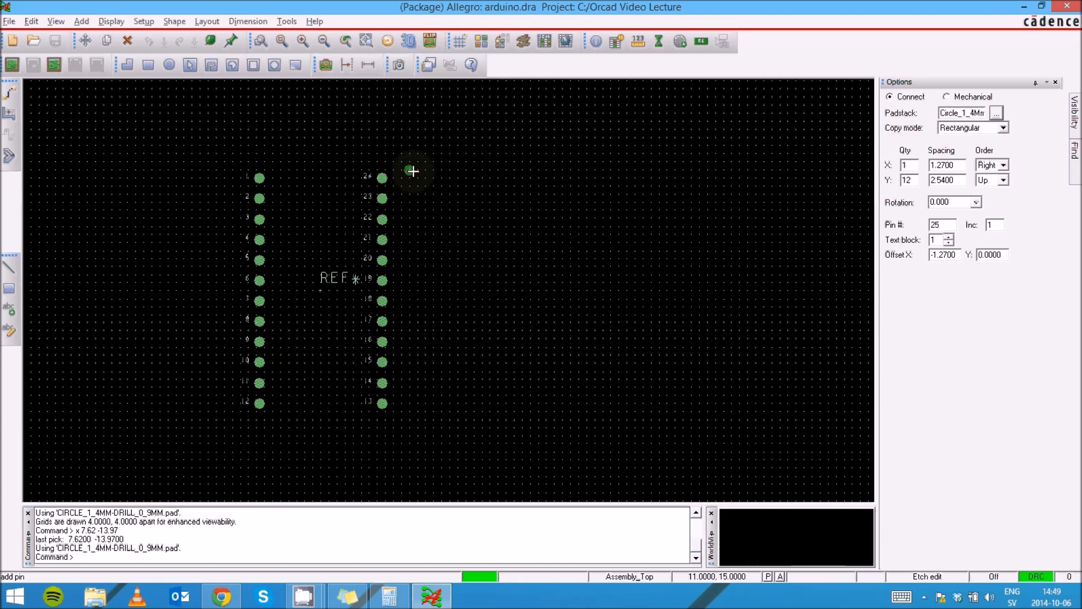
End the Add Pin command with Done and inspect the 24 pins
{"action": "right_click", "coordinate": [556, 168]}
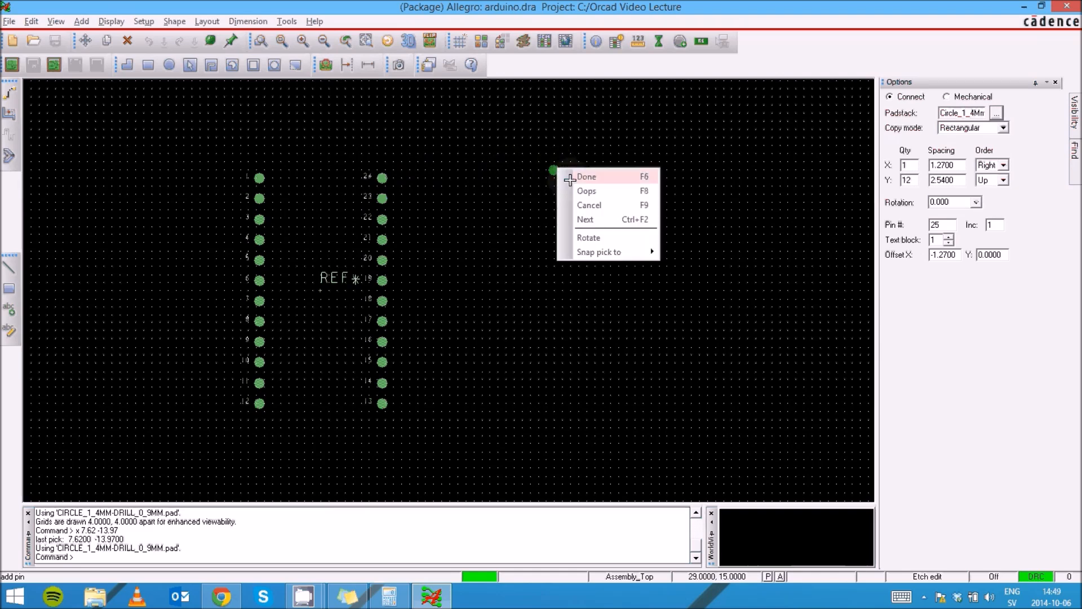
{"action": "left_click", "coordinate": [569, 174]}
{"action": "scroll", "coordinate": [236, 326], "scroll_direction": "up", "scroll_amount": 1}
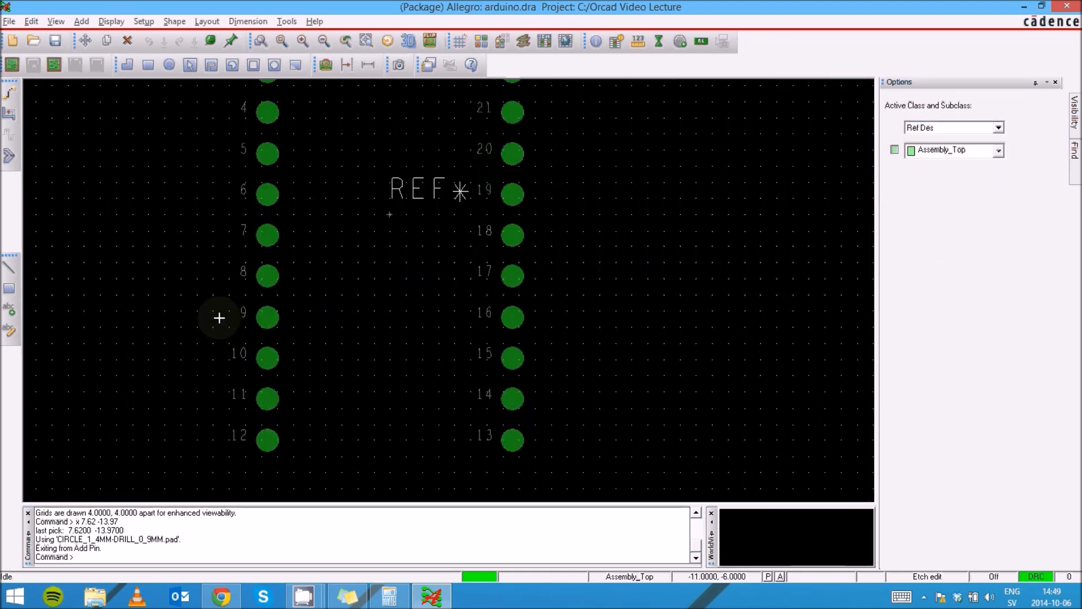
{"action": "scroll", "coordinate": [203, 299], "scroll_direction": "down", "scroll_amount": 1}
{"action": "scroll", "coordinate": [195, 233], "scroll_direction": "up", "scroll_amount": 1}
{"action": "scroll", "coordinate": [181, 157], "scroll_direction": "down", "scroll_amount": 1}
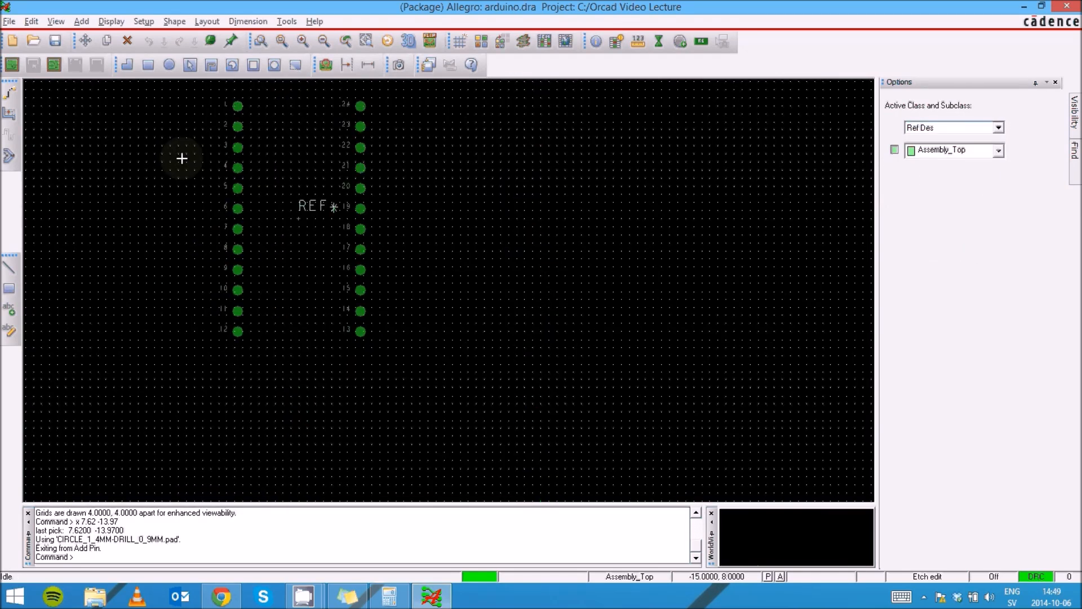
{"action": "scroll", "coordinate": [186, 94], "scroll_direction": "up", "scroll_amount": 1}
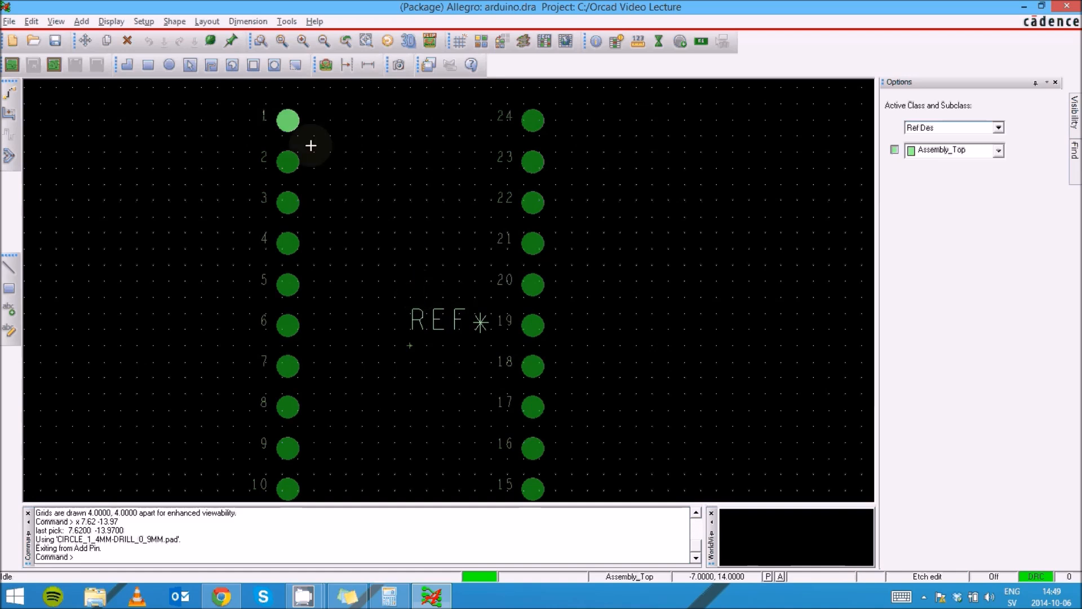
{"action": "scroll", "coordinate": [307, 169], "scroll_direction": "down", "scroll_amount": 1}
Save the footprint, overwriting the existing arduino.dra
{"action": "scroll", "coordinate": [298, 262], "scroll_direction": "up", "scroll_amount": 1}
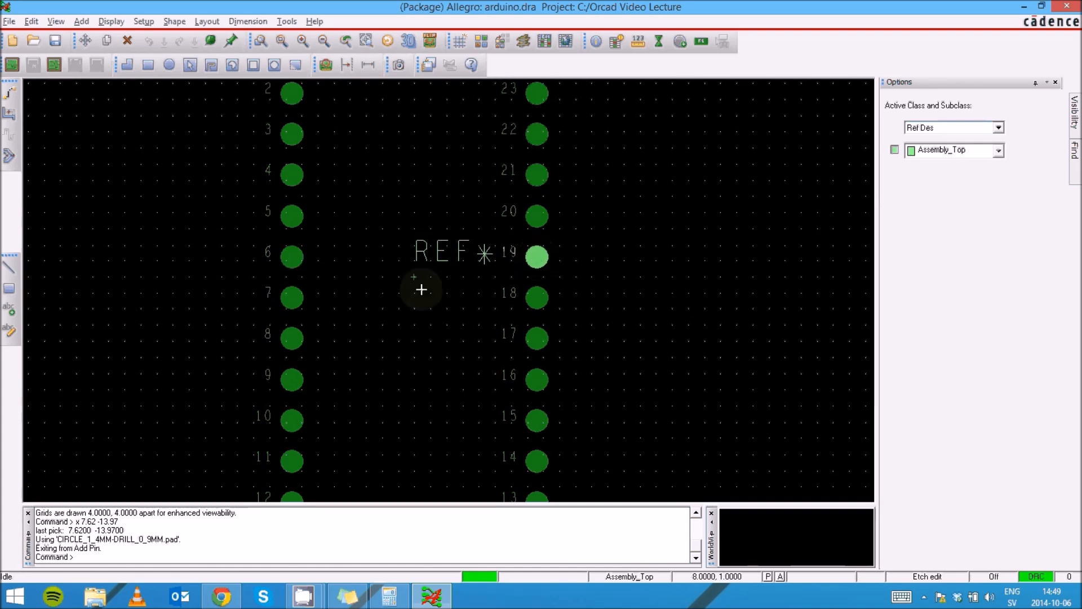
{"action": "scroll", "coordinate": [420, 293], "scroll_direction": "up", "scroll_amount": 1}
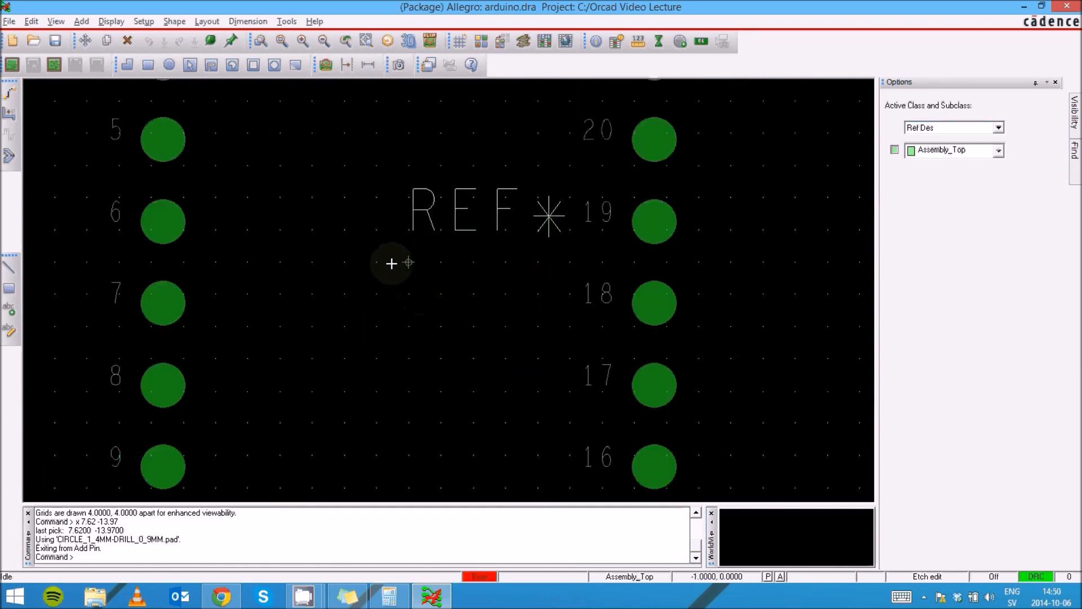
{"action": "scroll", "coordinate": [355, 234], "scroll_direction": "down", "scroll_amount": 2}
{"action": "scroll", "coordinate": [286, 155], "scroll_direction": "up", "scroll_amount": 1}
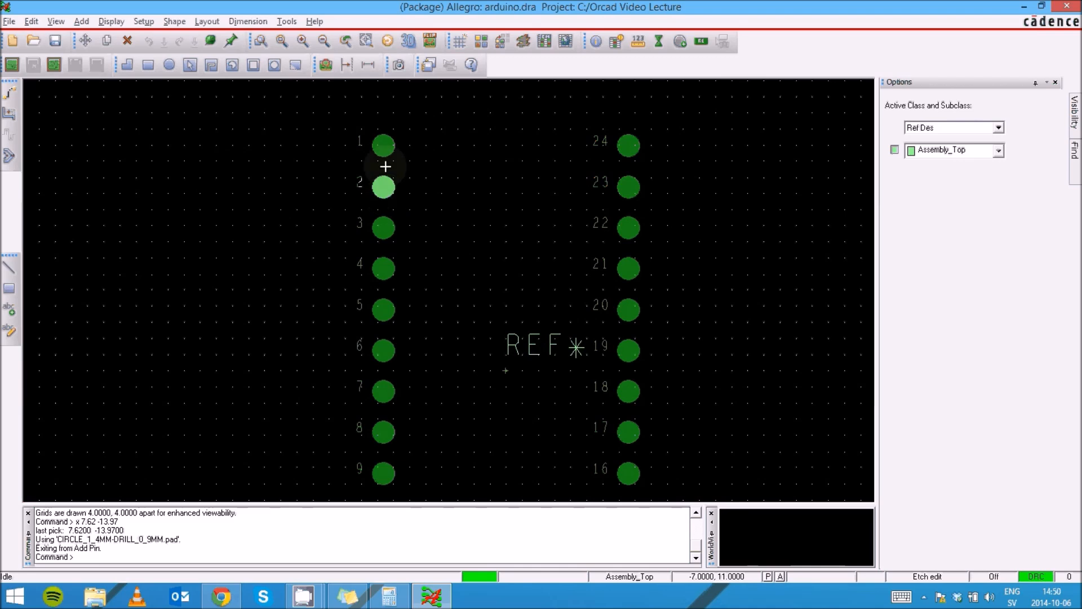
{"action": "scroll", "coordinate": [309, 237], "scroll_direction": "down", "scroll_amount": 2}
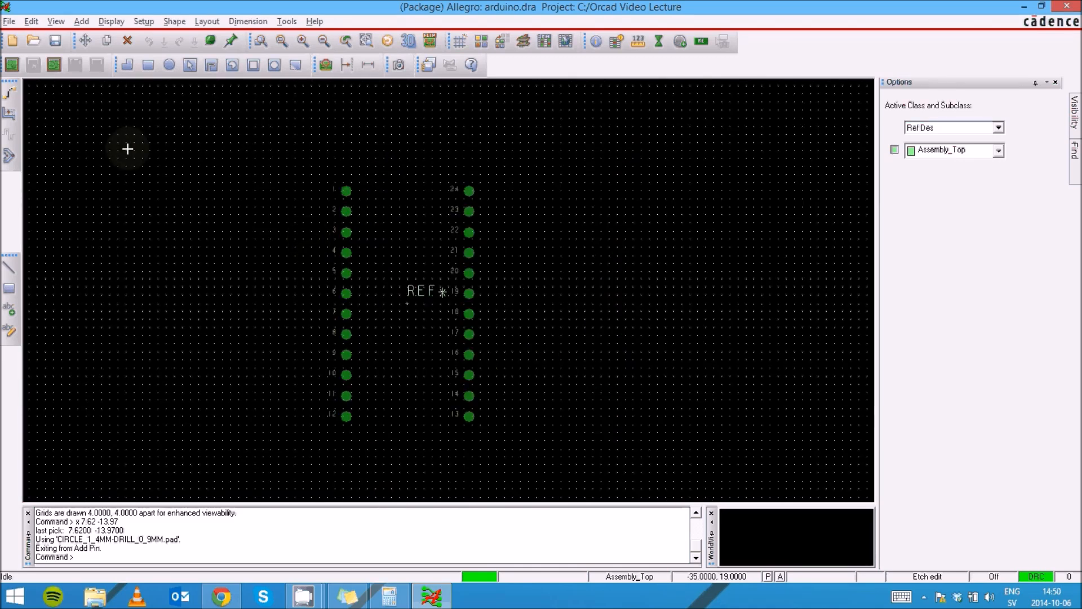
{"action": "left_click", "coordinate": [56, 40]}
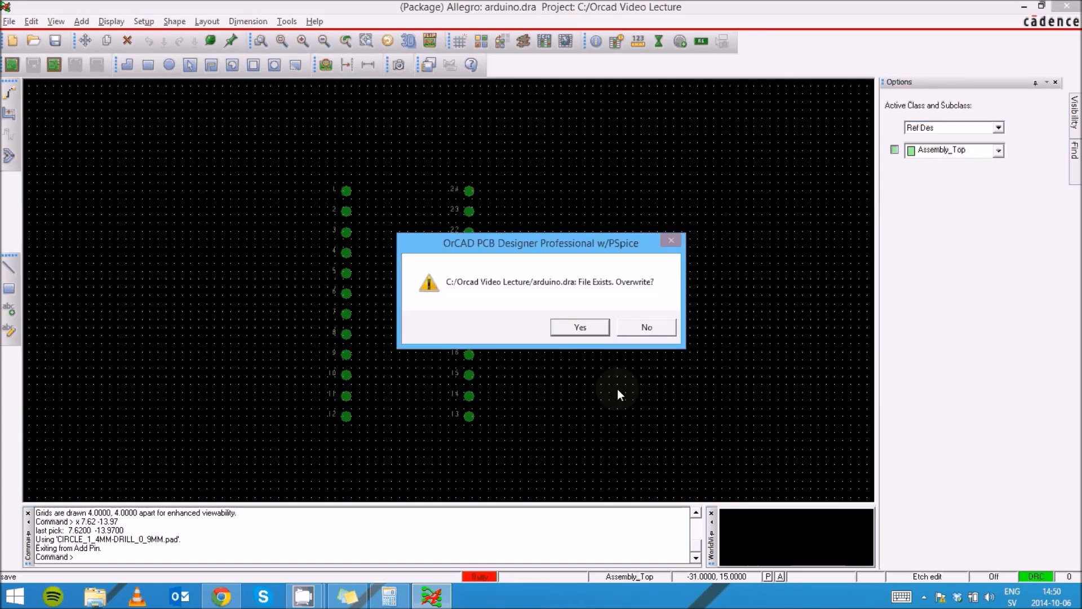
{"action": "left_click", "coordinate": [598, 323]}
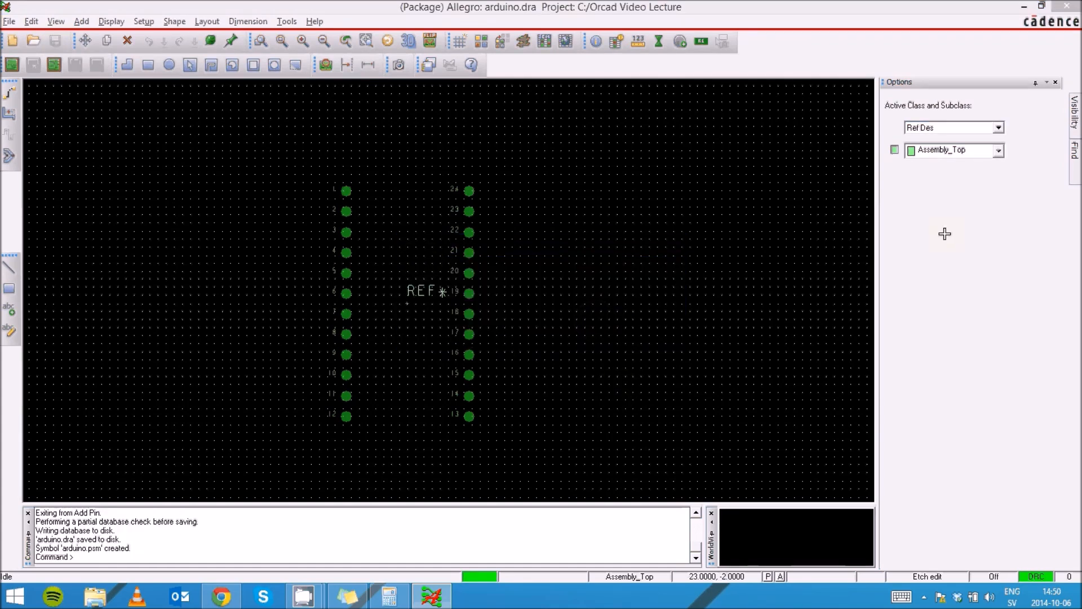